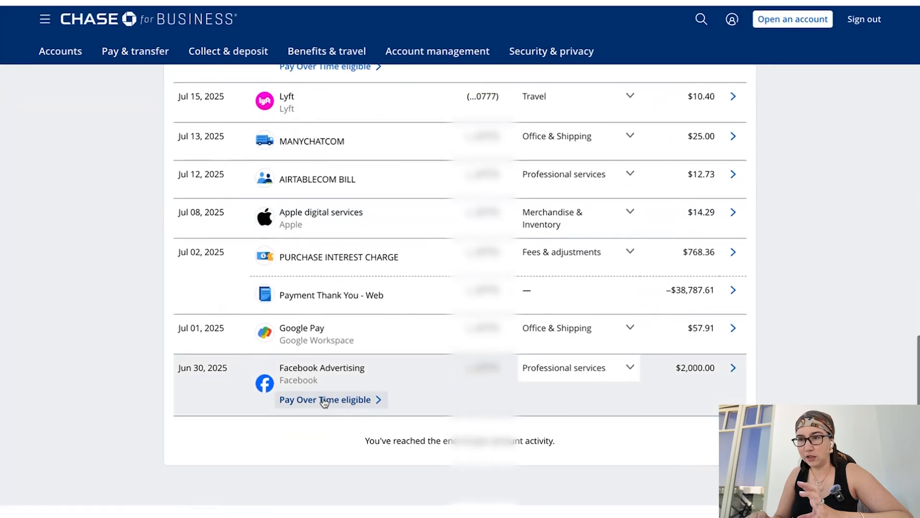
Download the card account's currently displayed activity as a Spreadsheet (Excel, CSV) file
scroll(323, 399, down, 1)
scroll(324, 402, up, 10)
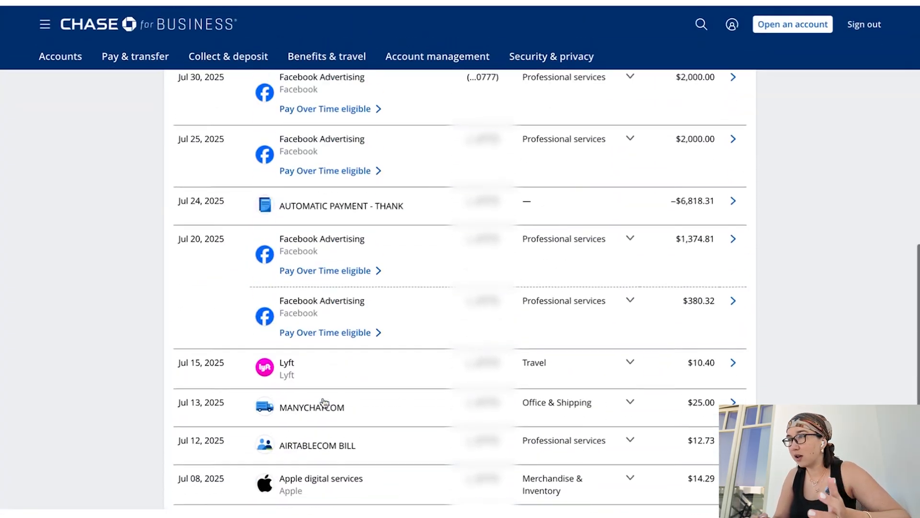
click(735, 162)
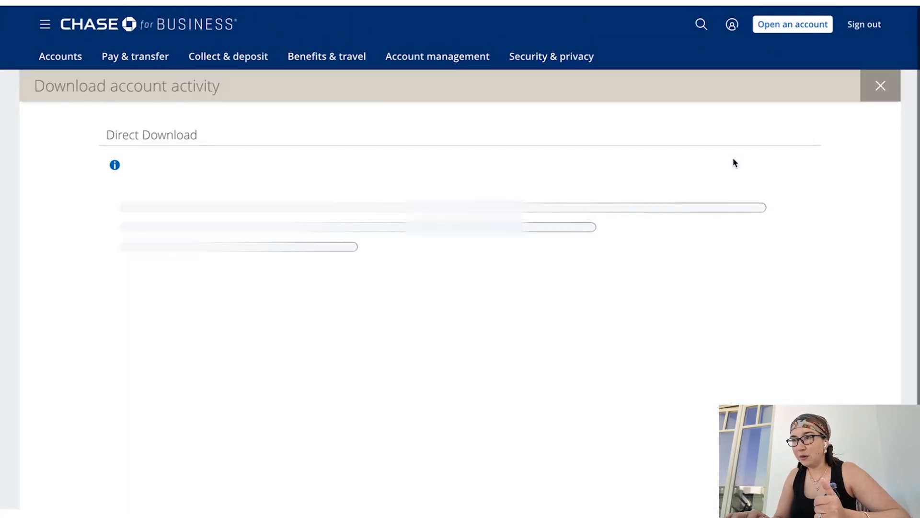
click(467, 275)
click(471, 296)
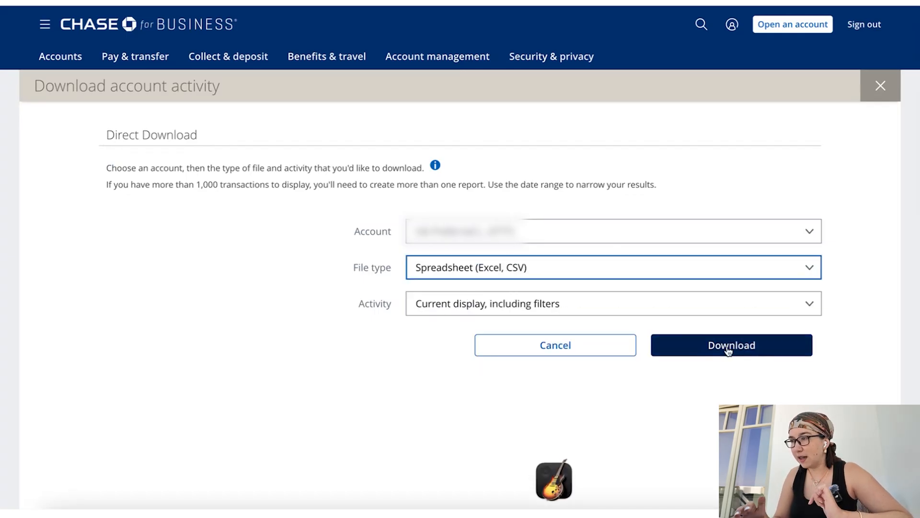
click(728, 351)
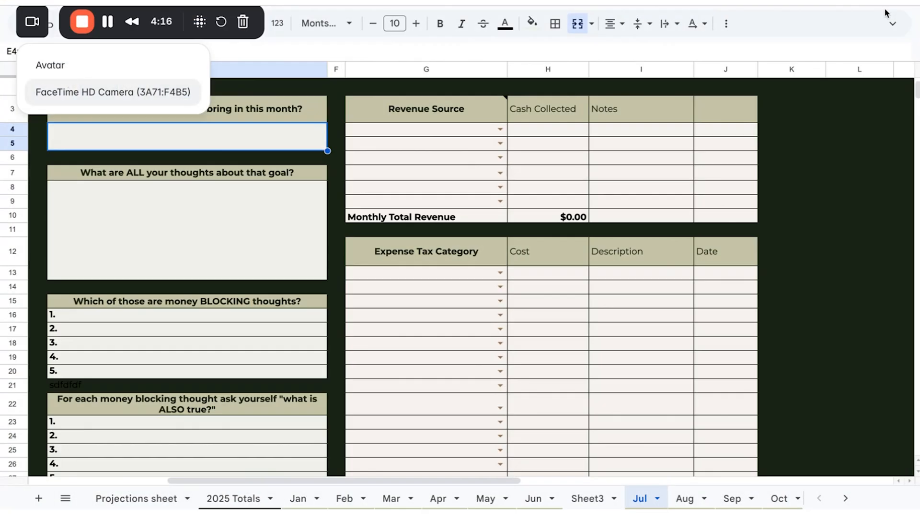
Switch to the WbD 2025 Business Profit & Loss spreadsheet, show its menus and look over the July sheet's three sections
click(891, 22)
drag(13, 22, 13, 119)
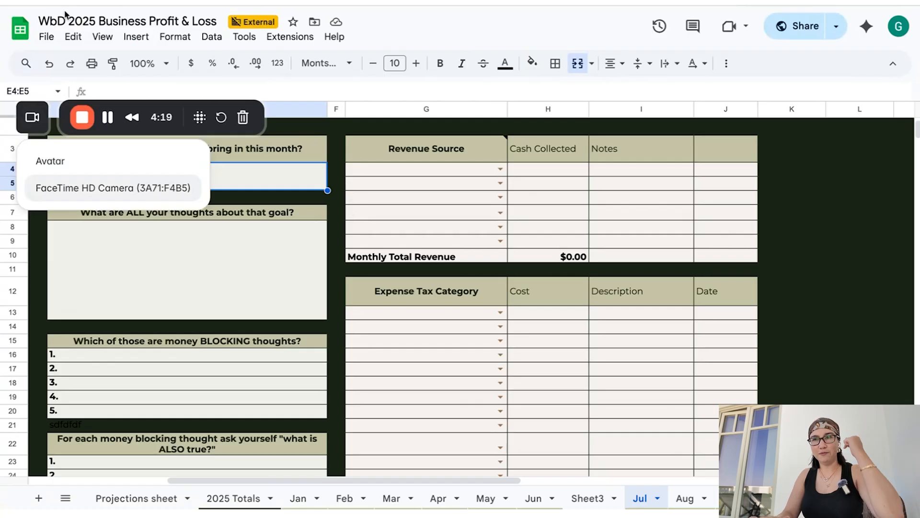
scroll(390, 293, down, 2)
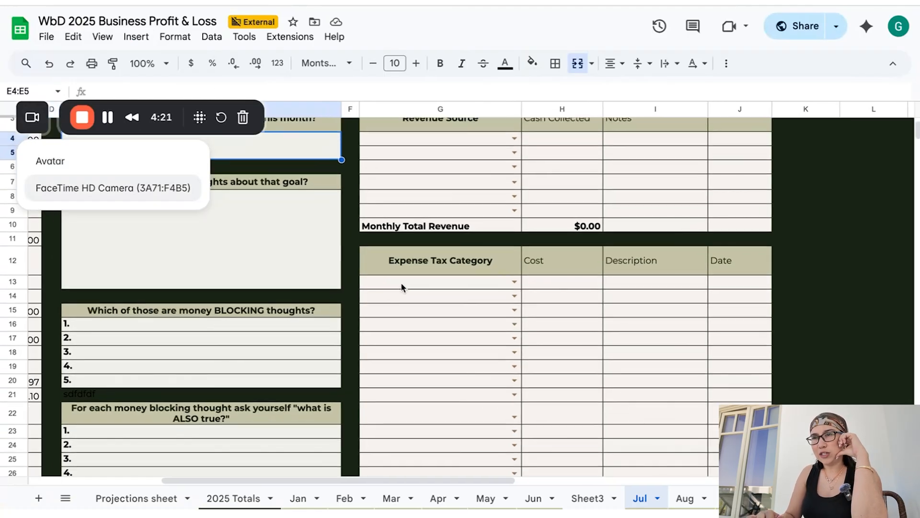
scroll(402, 287, up, 3)
drag(539, 200, 541, 298)
scroll(542, 297, left, 7)
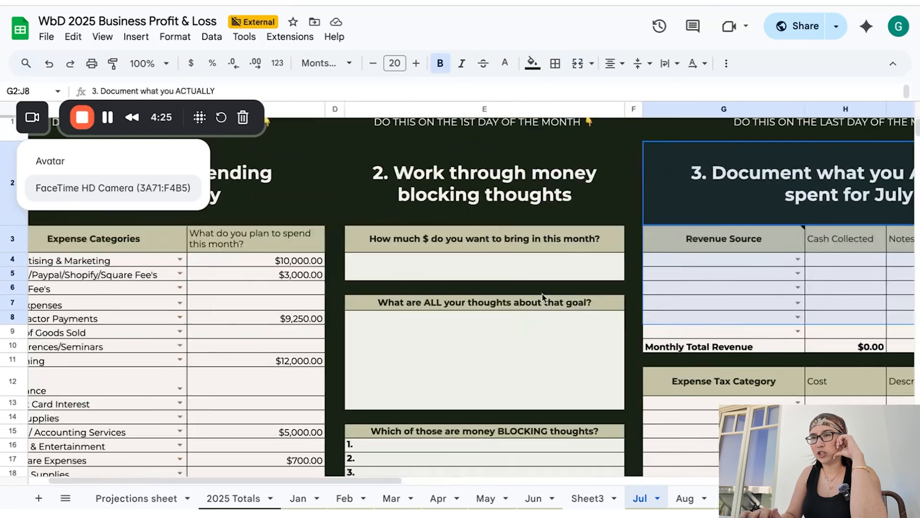
scroll(163, 199, up, 1)
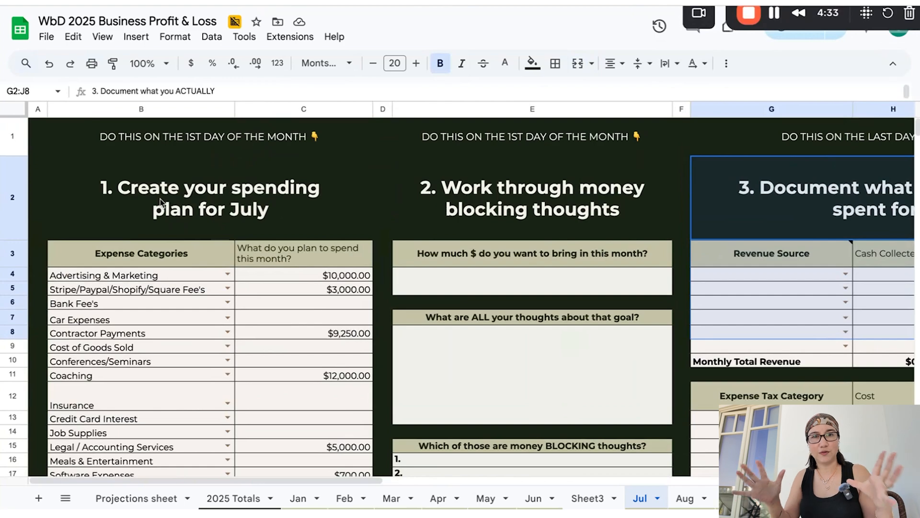
Examine the July spending plan's expense categories, planned amounts and planned business expenses total
drag(177, 153, 179, 338)
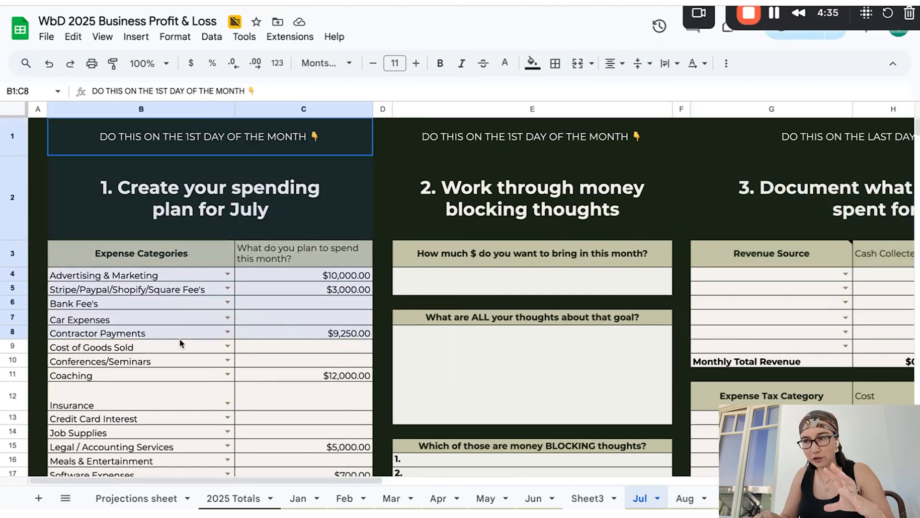
scroll(181, 340, down, 5)
scroll(180, 342, up, 2)
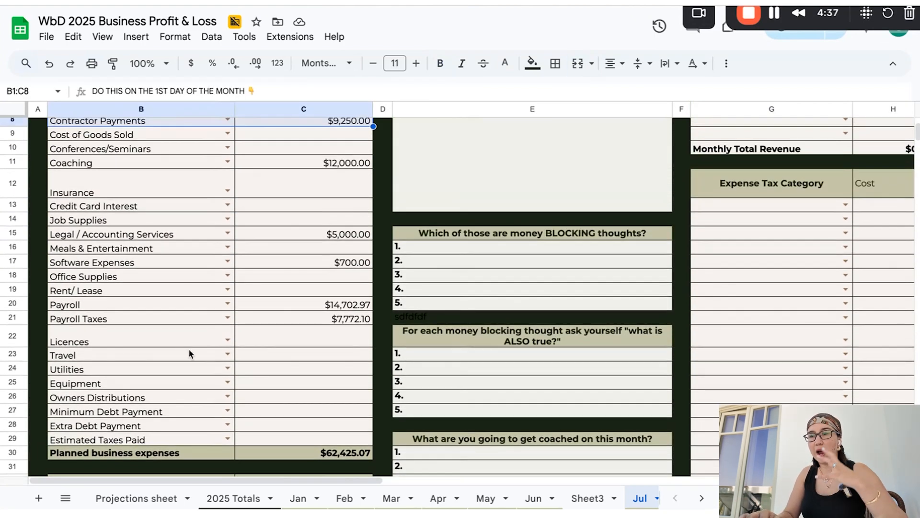
click(315, 463)
click(309, 454)
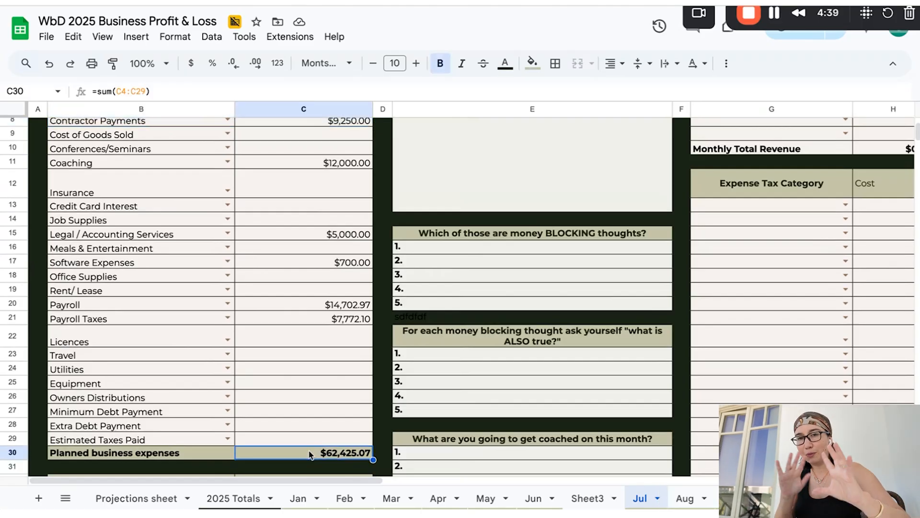
scroll(310, 450, up, 3)
scroll(331, 263, down, 4)
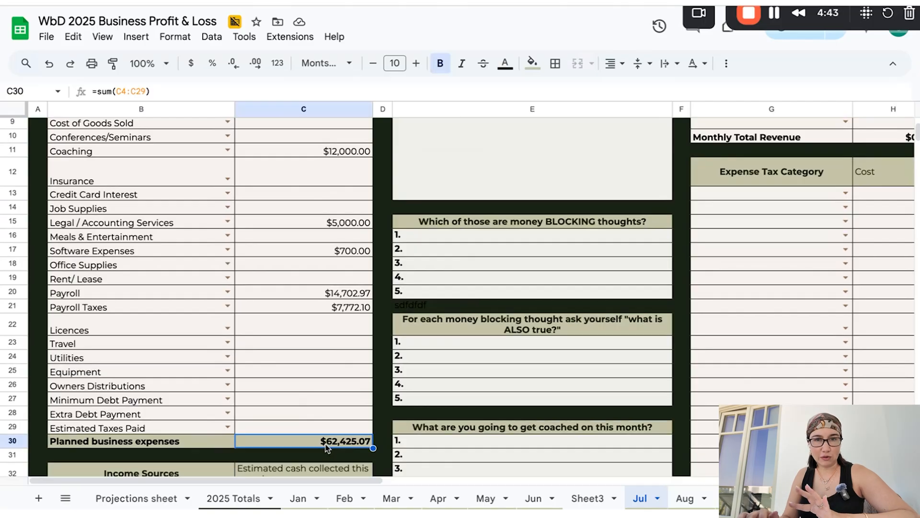
scroll(326, 449, up, 2)
click(342, 170)
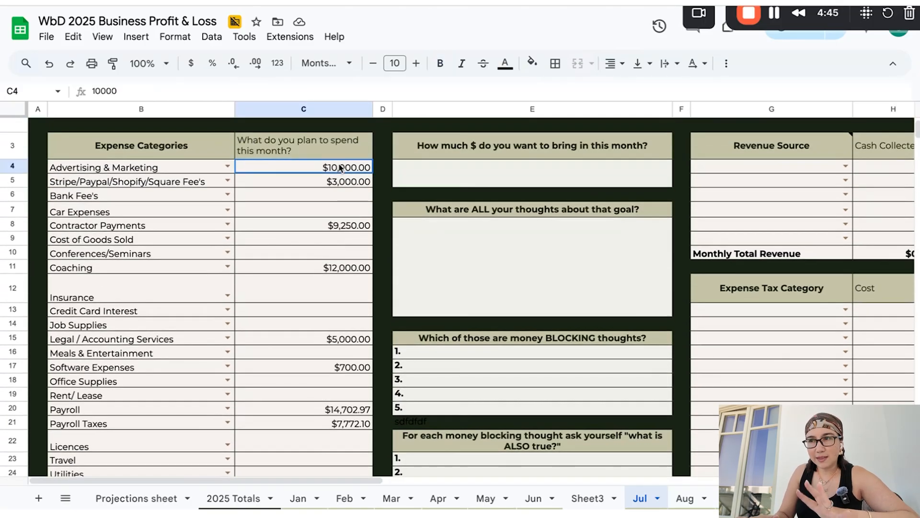
click(344, 185)
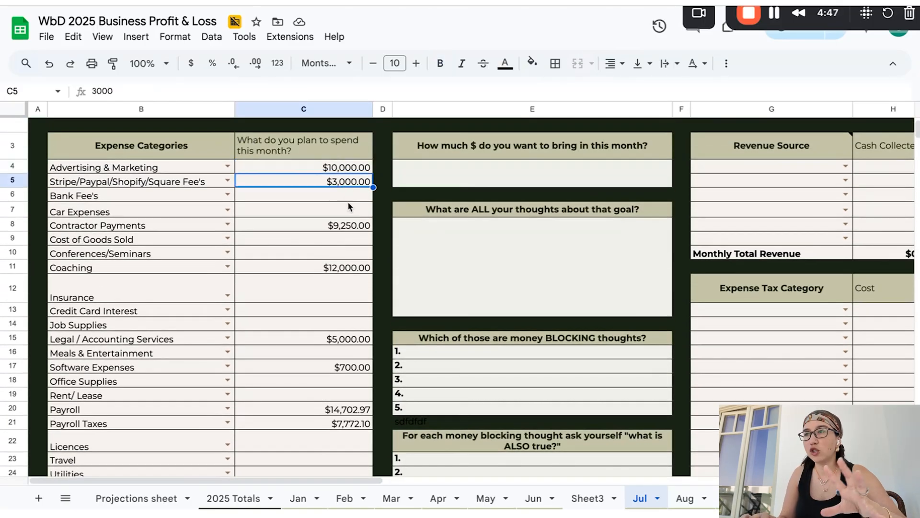
click(353, 226)
Review the July income sources' estimated cash collected and what's left after expenses
scroll(353, 225, down, 7)
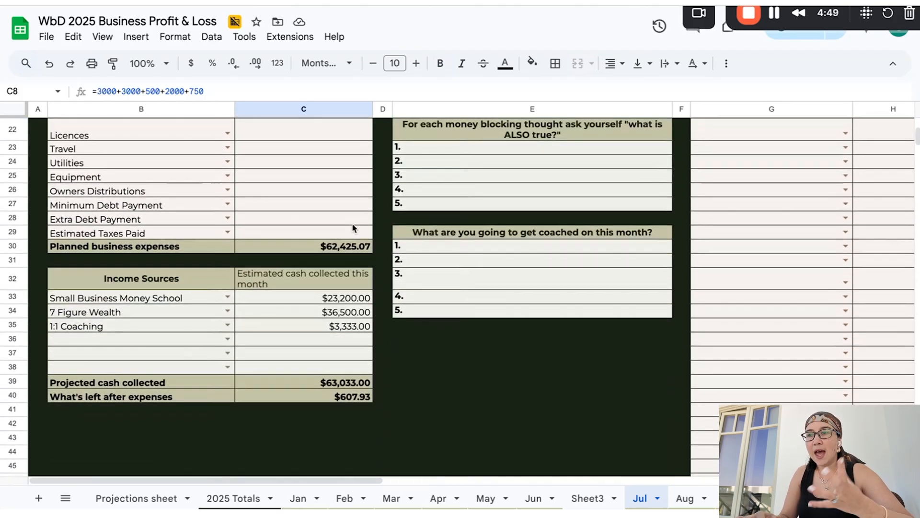
drag(336, 298, 329, 331)
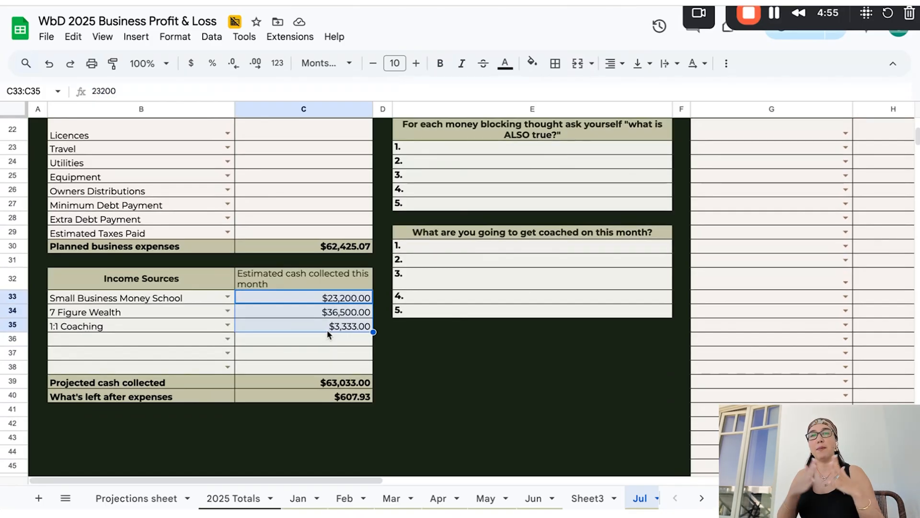
click(343, 401)
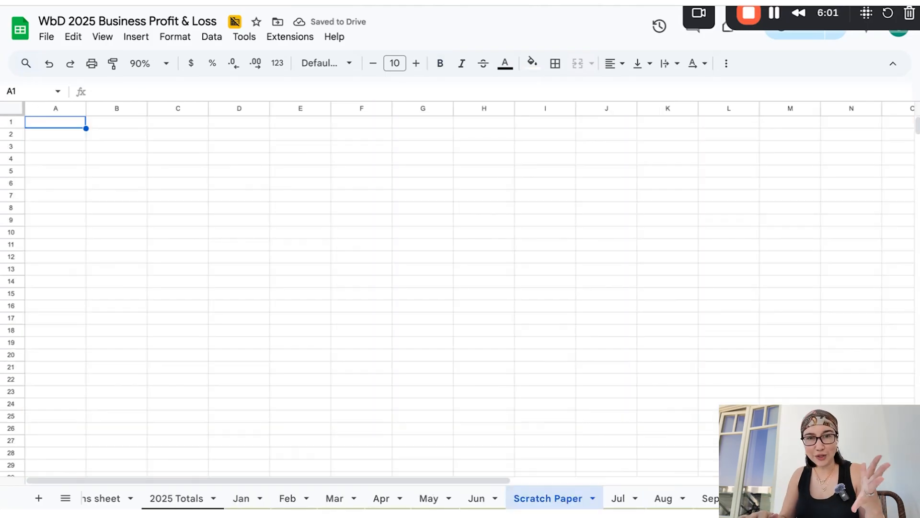
On the empty Scratch Paper sheet, start a file import and upload the downloaded card activity CSV from the Downloads folder
click(44, 37)
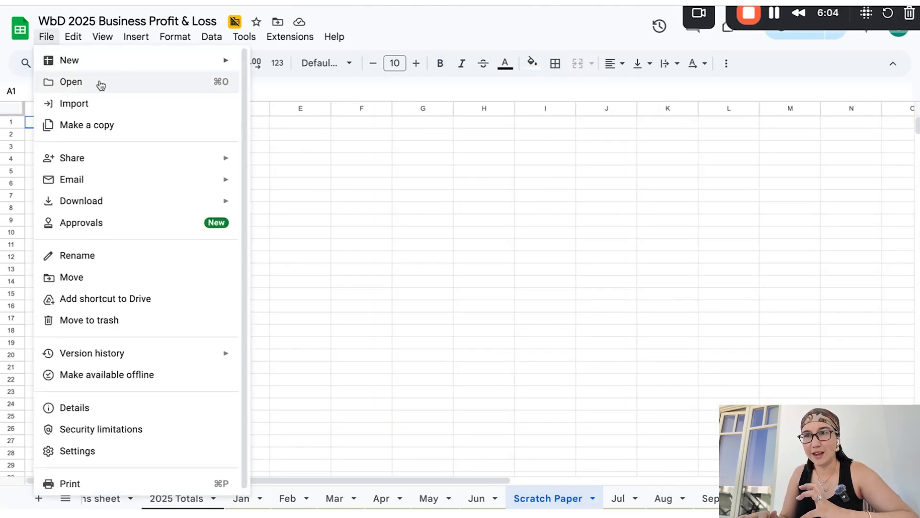
click(105, 104)
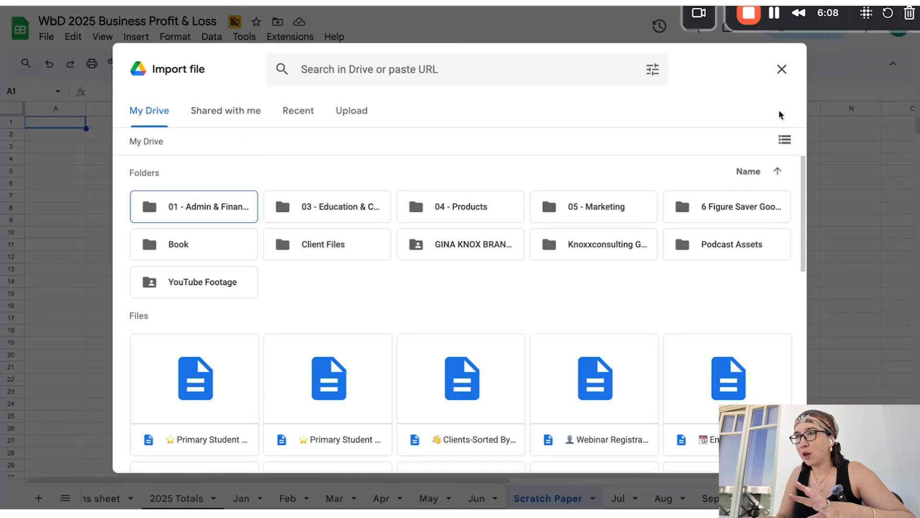
click(330, 122)
click(451, 355)
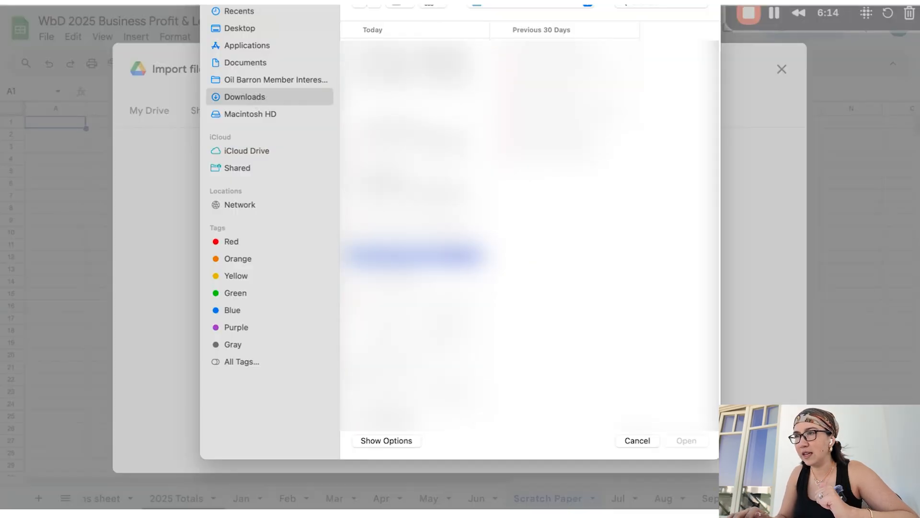
double_click(398, 67)
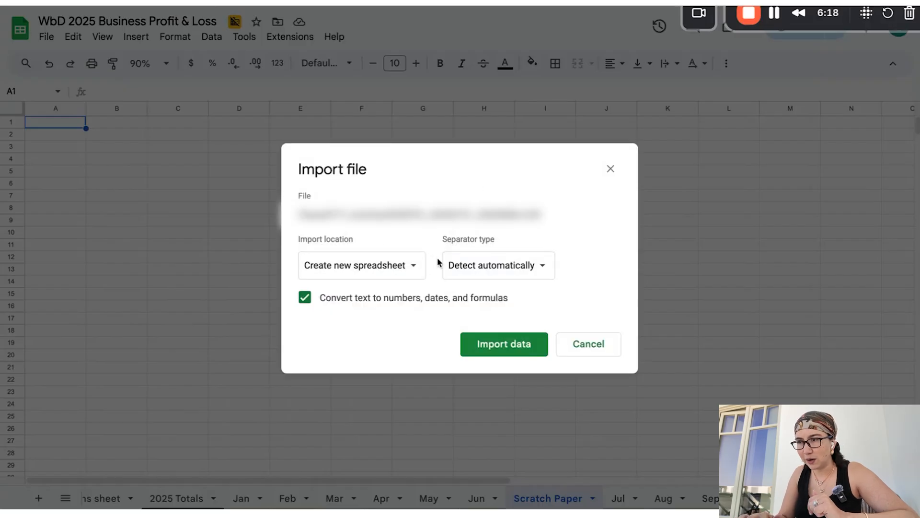
Set the import location to Replace current sheet and import the transaction data
click(412, 265)
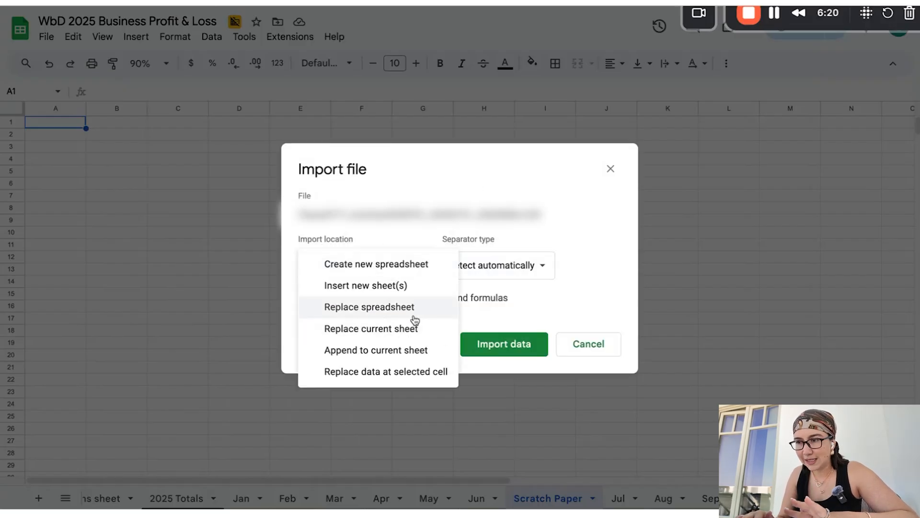
click(420, 327)
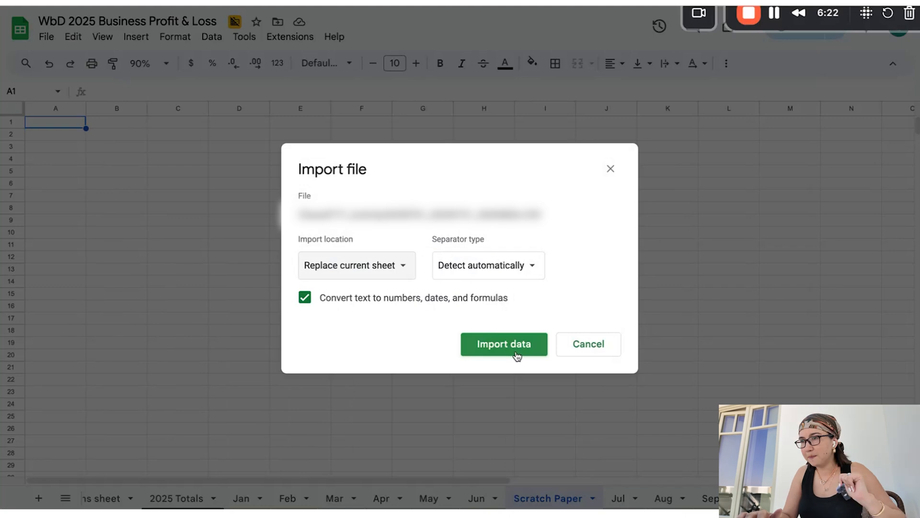
click(516, 353)
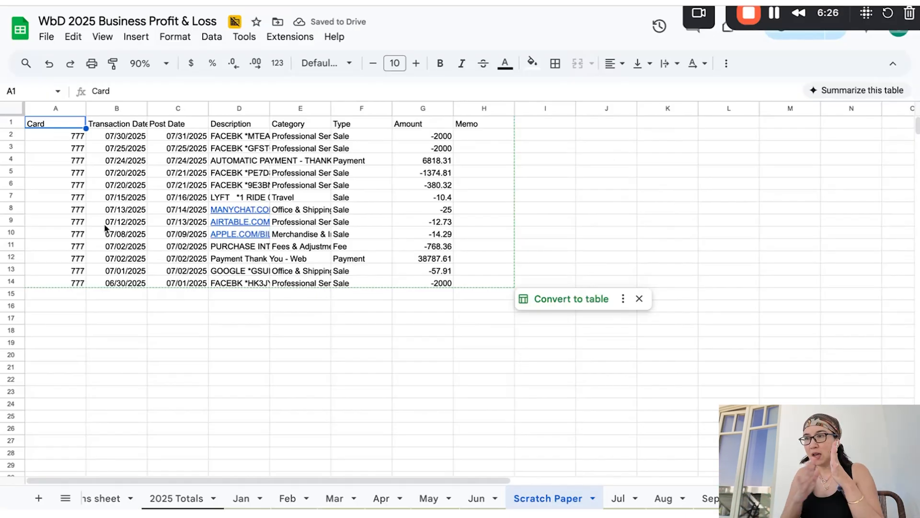
Reverse the sign of the amounts by entering =G2*-1 in H2 and autofilling the formula down to H14
drag(431, 135, 421, 281)
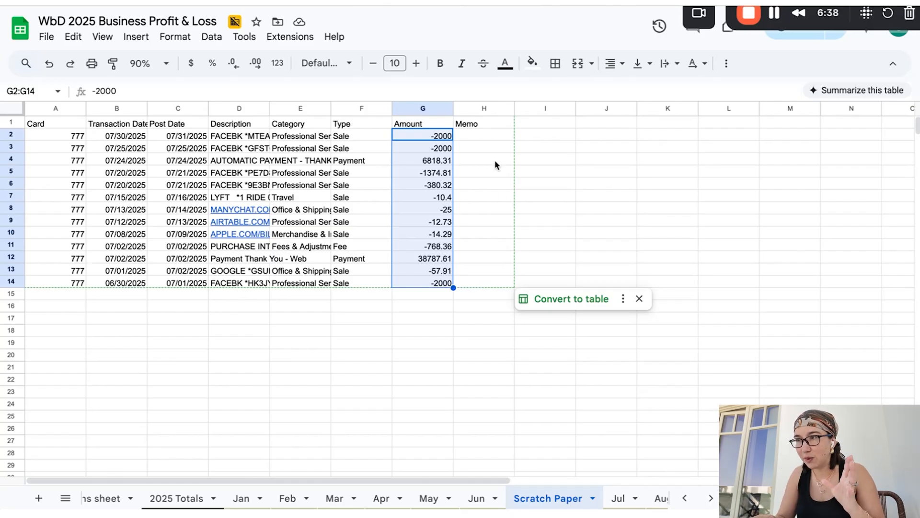
click(481, 137)
text(=)
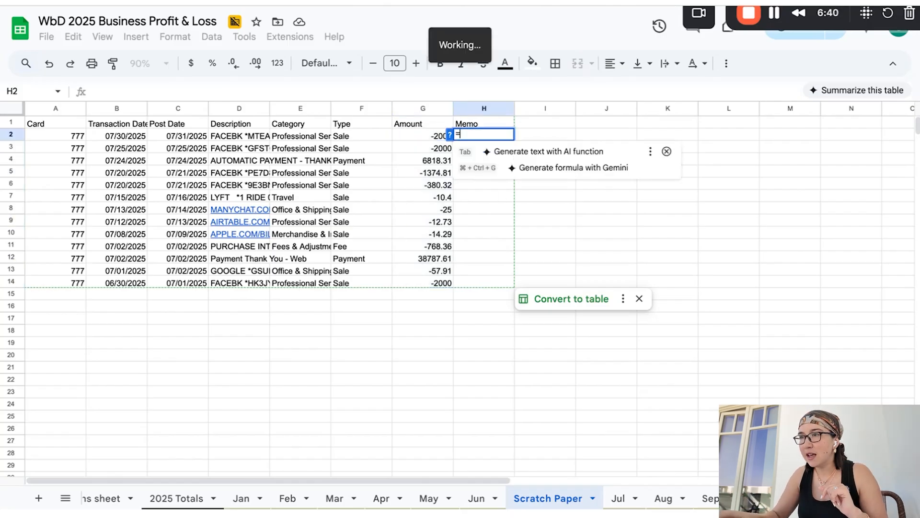
key(Left)
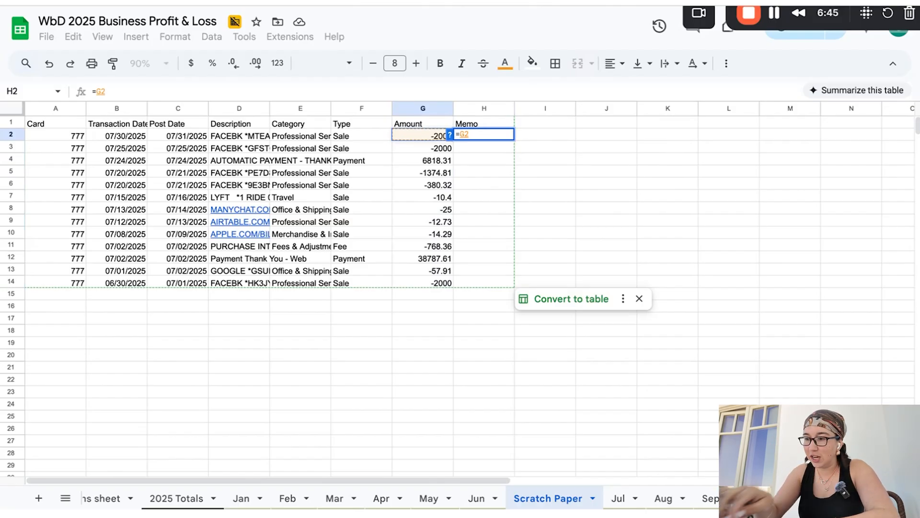
text(*-1)
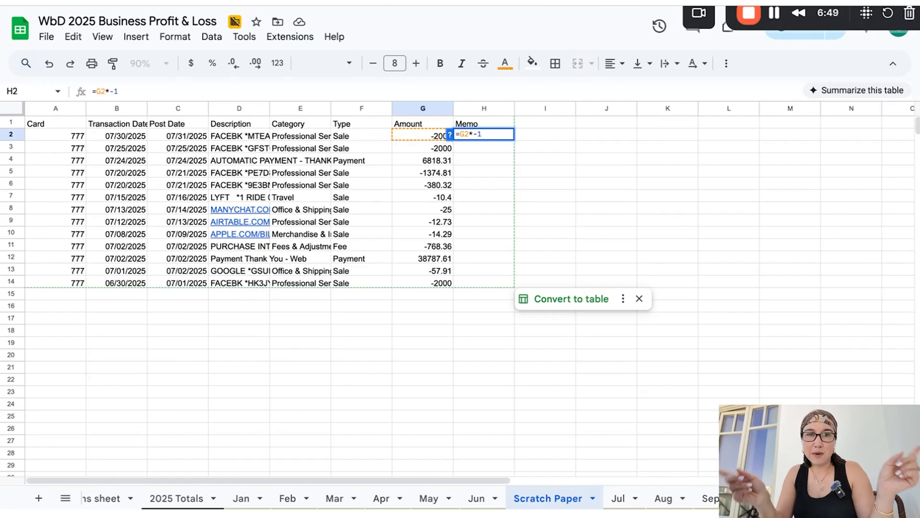
key(Return)
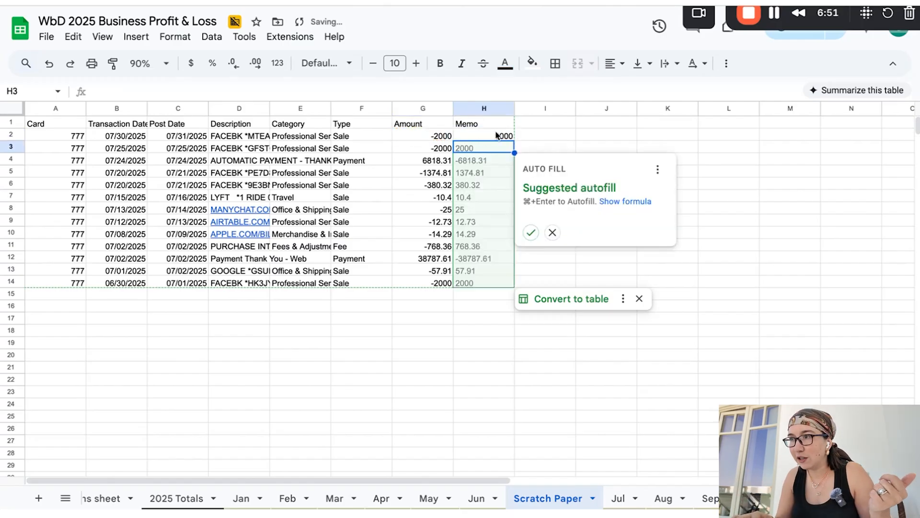
click(530, 232)
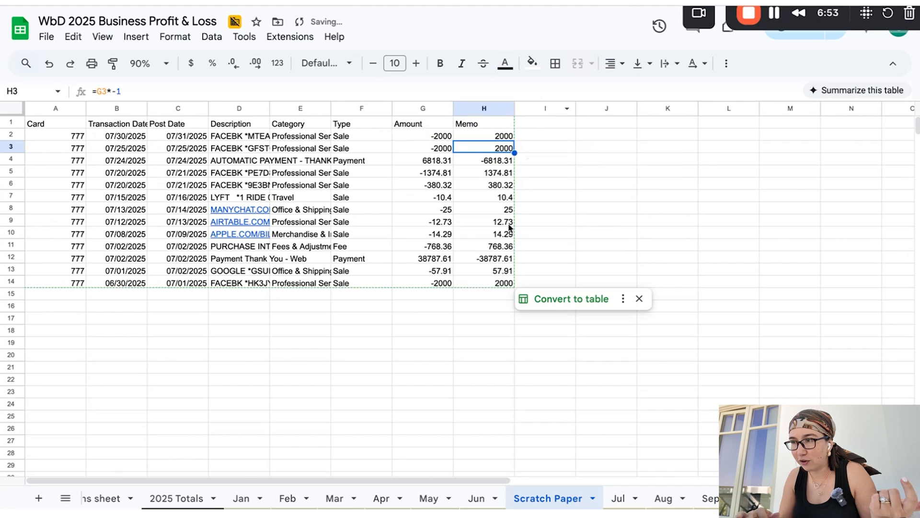
Clear the contents of row 4, the automatic payment transaction
click(433, 153)
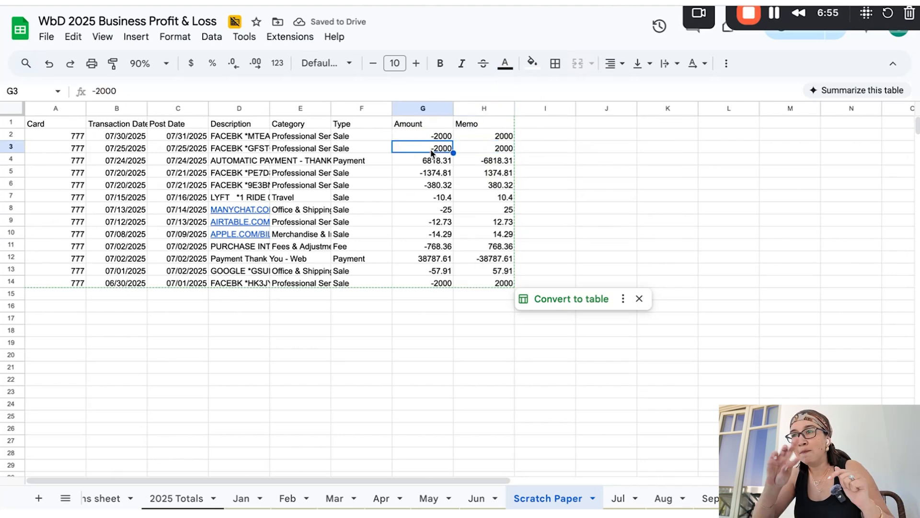
drag(278, 160, 485, 163)
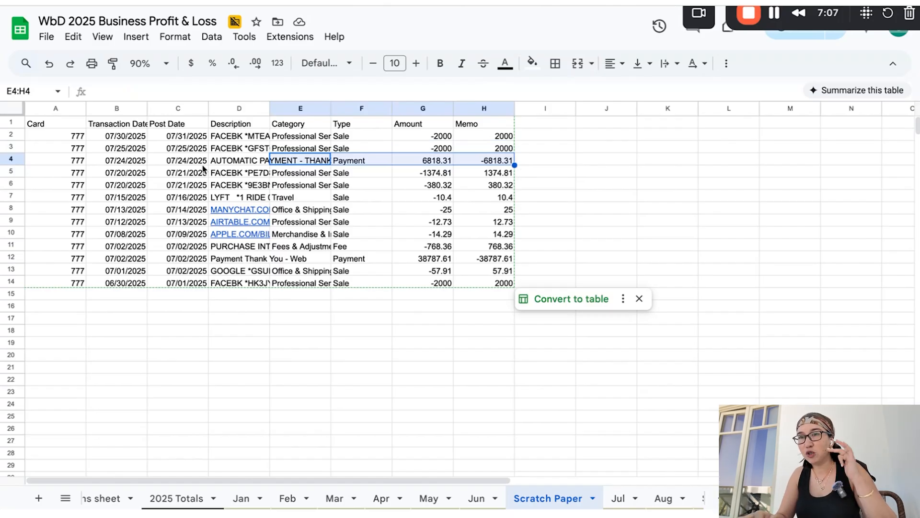
click(14, 159)
key(Delete)
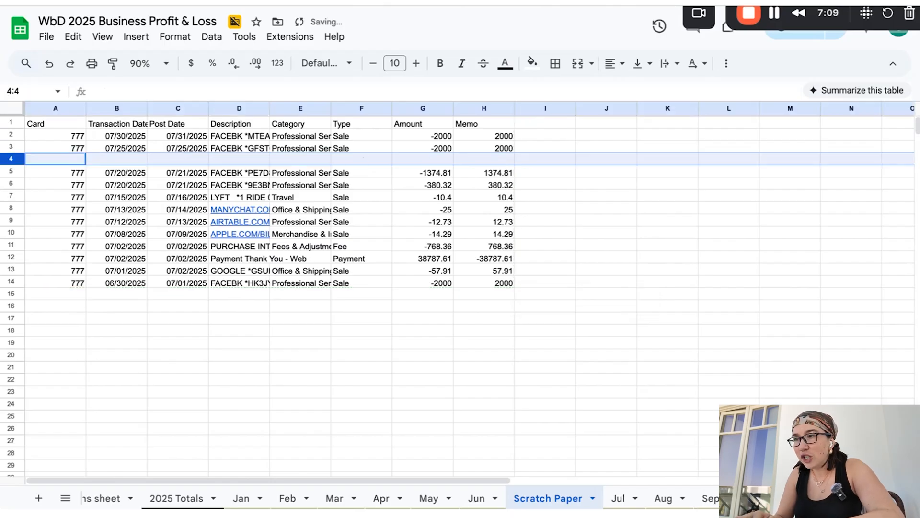
Clear the contents of row 12, the web card payment transaction
click(222, 249)
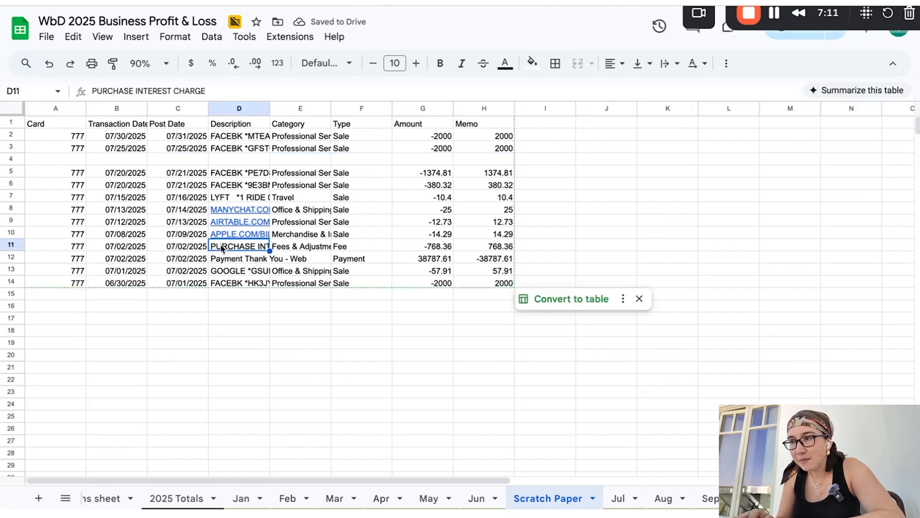
click(222, 262)
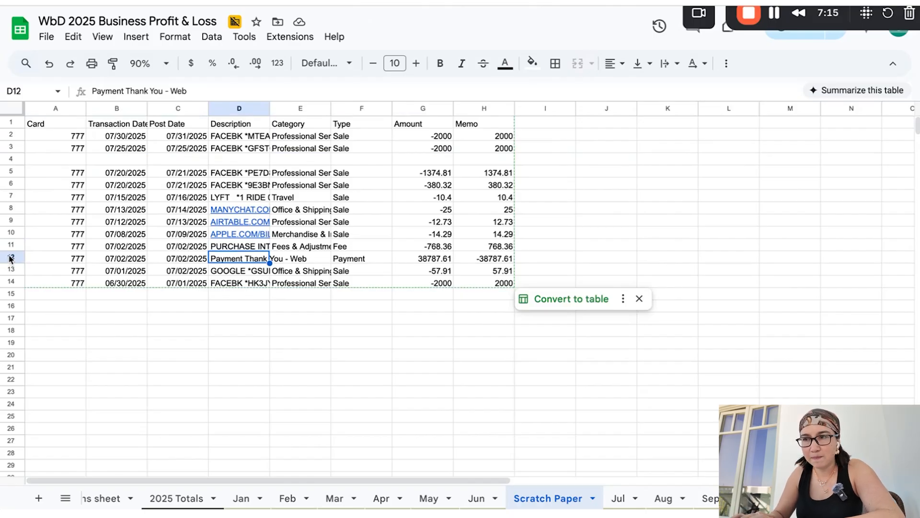
click(11, 257)
key(Delete)
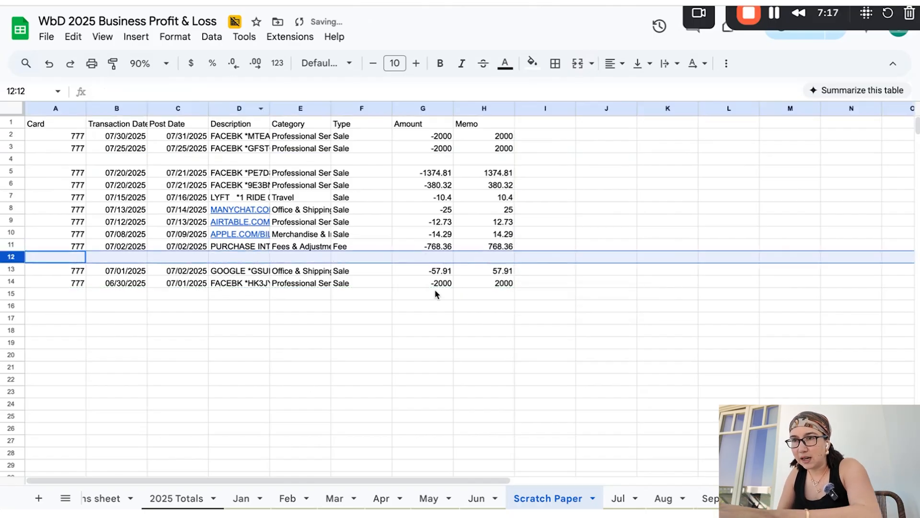
Delete the two empty rows left among the transactions, row 4 and the resulting row 11
right_click(14, 164)
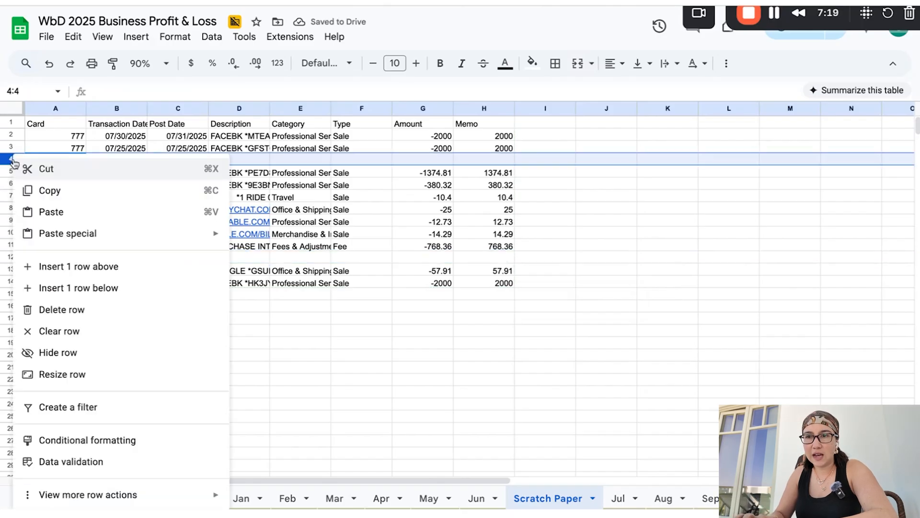
click(81, 311)
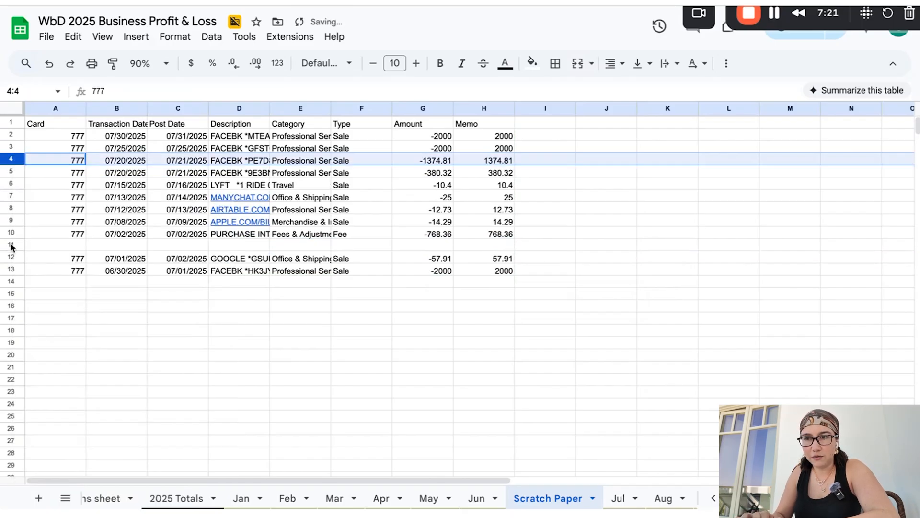
right_click(12, 244)
click(80, 310)
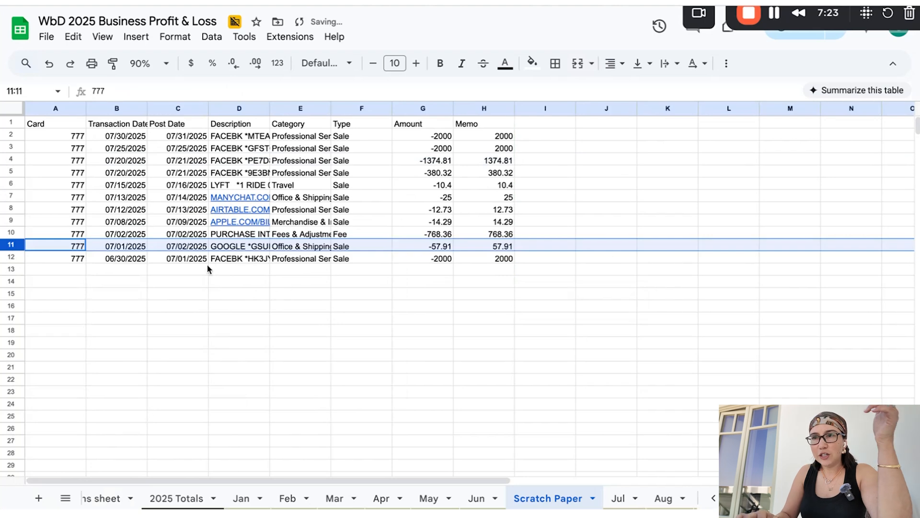
Copy the post dates in C2:C12 into the Jul sheet's expense Date column, starting at J13
click(178, 137)
drag(179, 137, 171, 260)
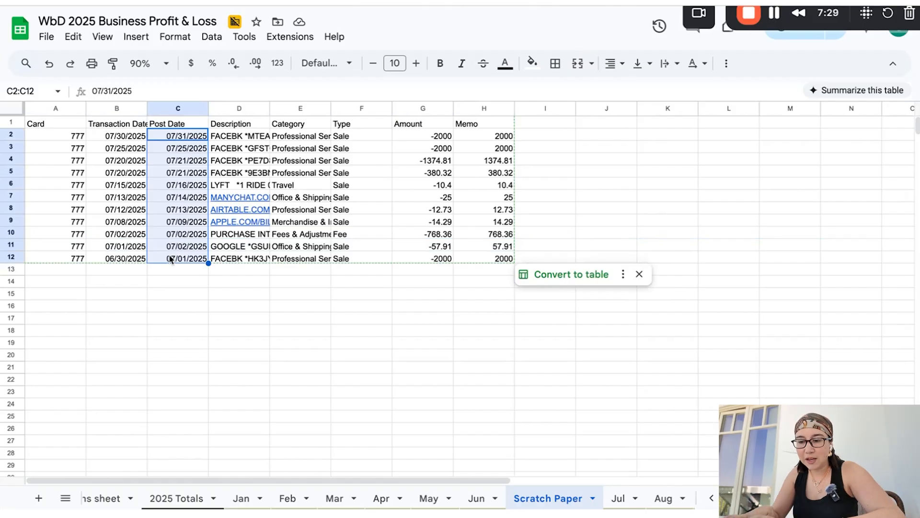
key(ctrl+c)
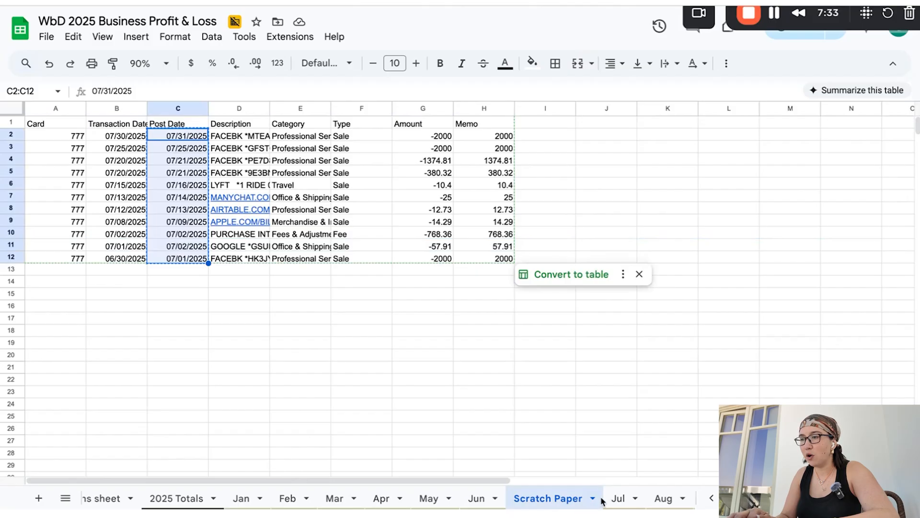
click(617, 499)
scroll(554, 382, down, 2)
scroll(555, 382, right, 2)
click(638, 290)
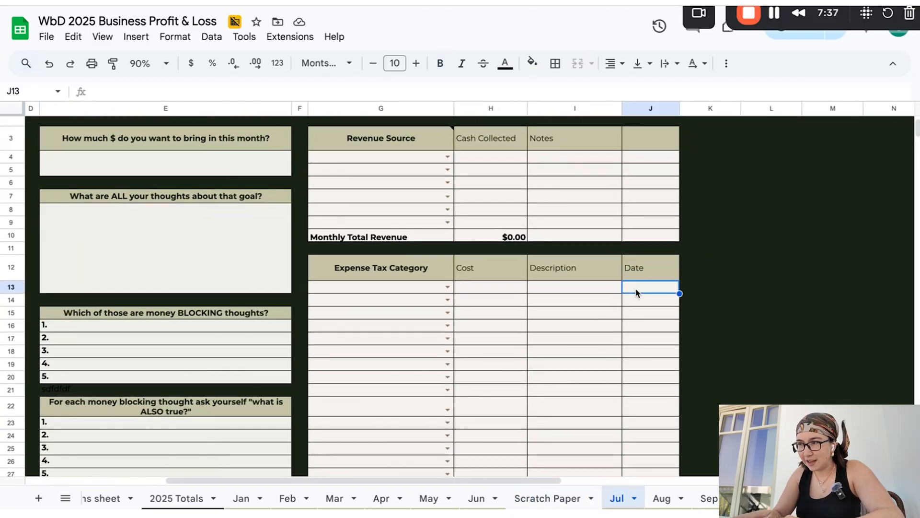
key(ctrl+v)
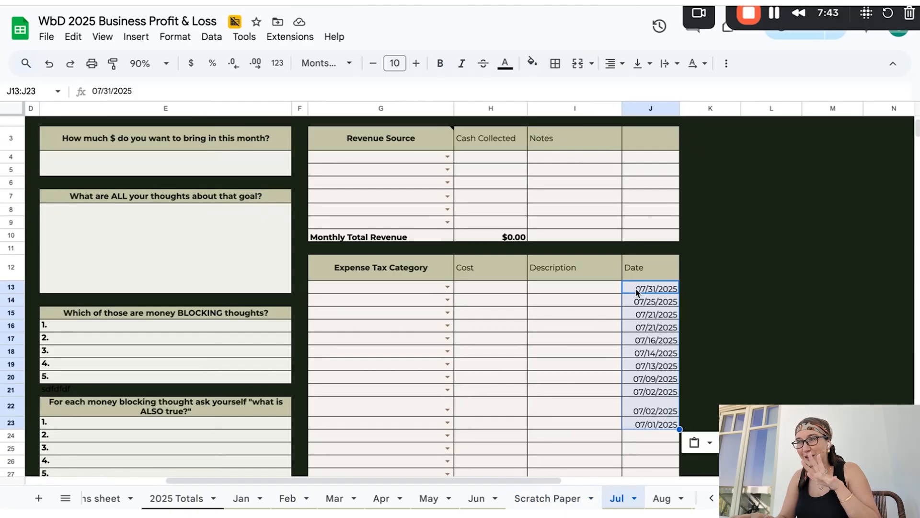
Copy the transaction descriptions in D2:D12 of Scratch Paper into the Jul sheet's expense Description column, starting at I13
click(531, 499)
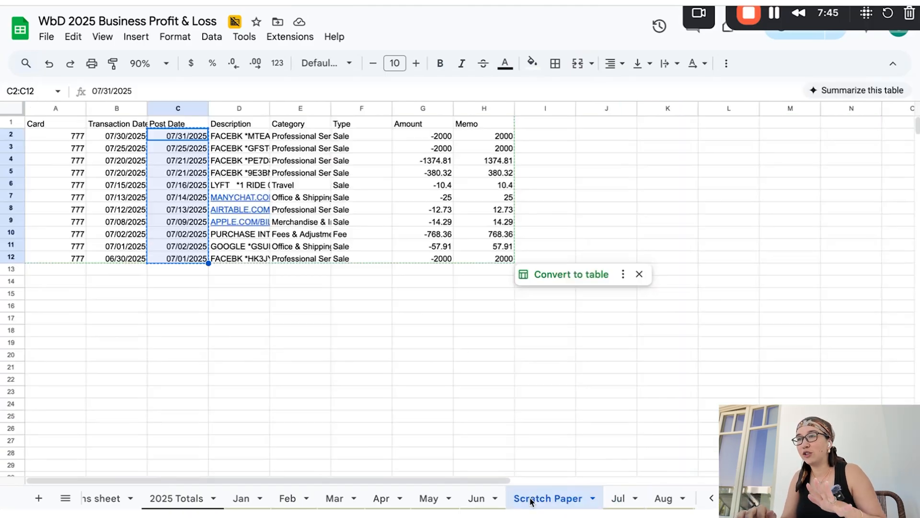
drag(255, 136, 222, 263)
key(ctrl+c)
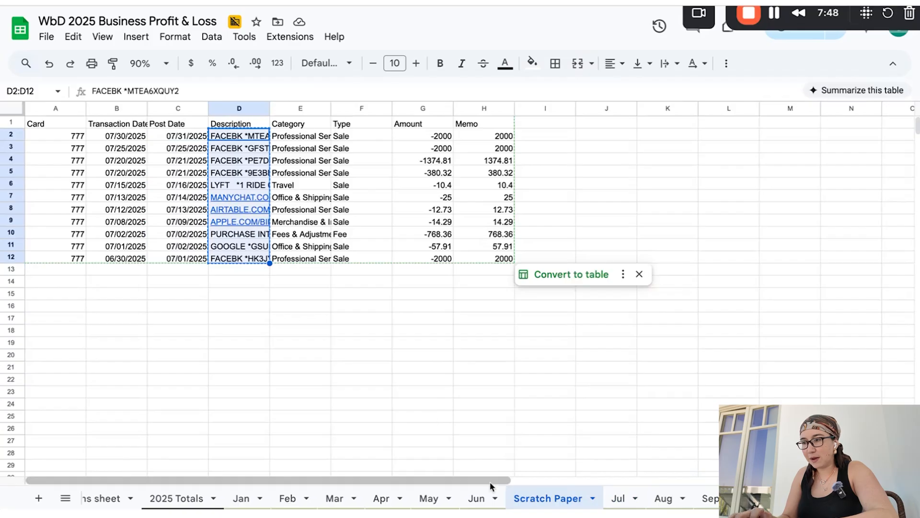
click(614, 499)
click(582, 286)
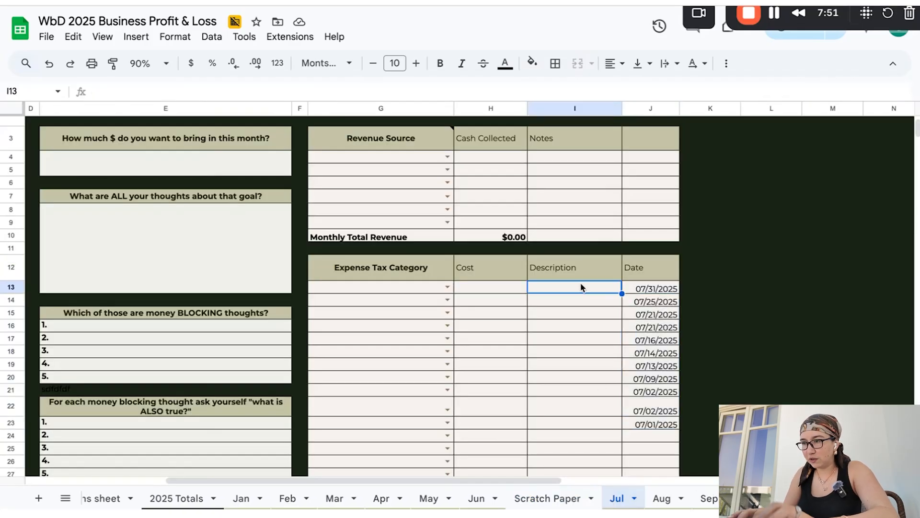
key(ctrl+v)
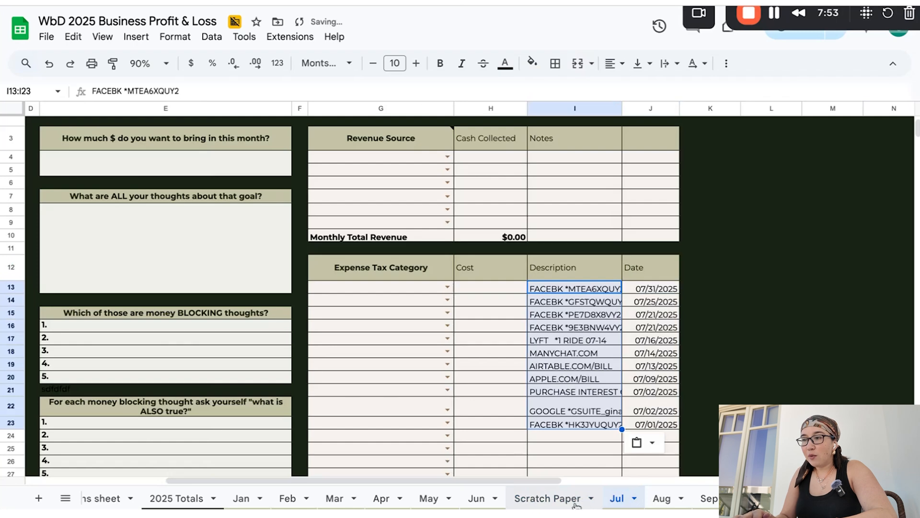
Copy the amounts in H2:H12 of Scratch Paper as values into the Jul sheet's Cost column from H13, and format column H as currency
click(548, 498)
drag(487, 136, 487, 258)
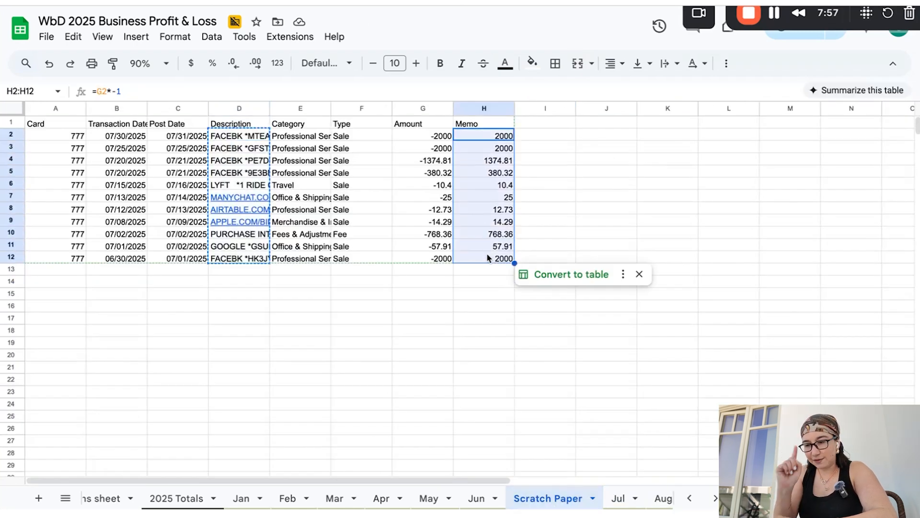
key(ctrl+c)
click(616, 499)
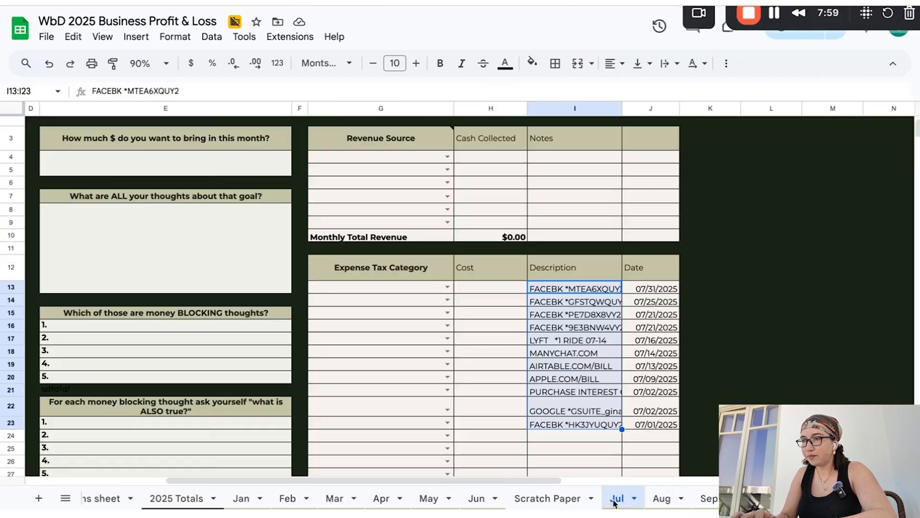
click(494, 289)
key(ctrl+v)
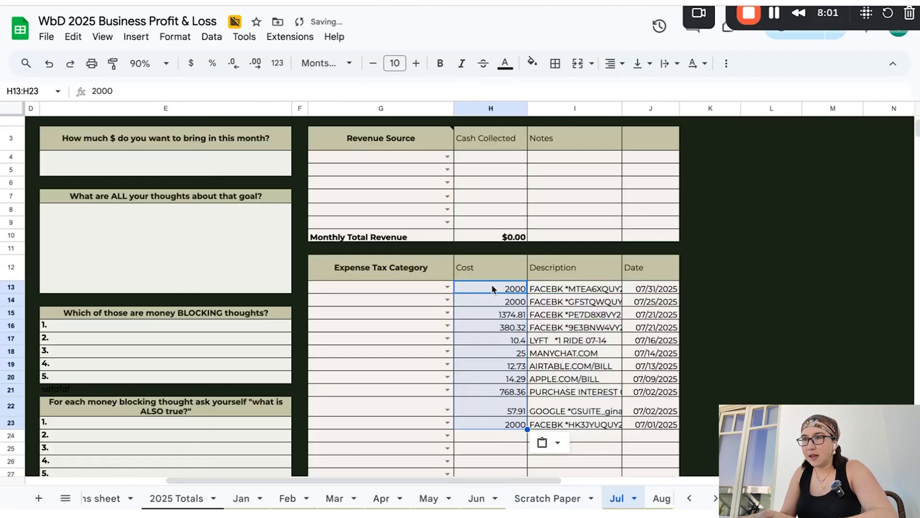
click(486, 109)
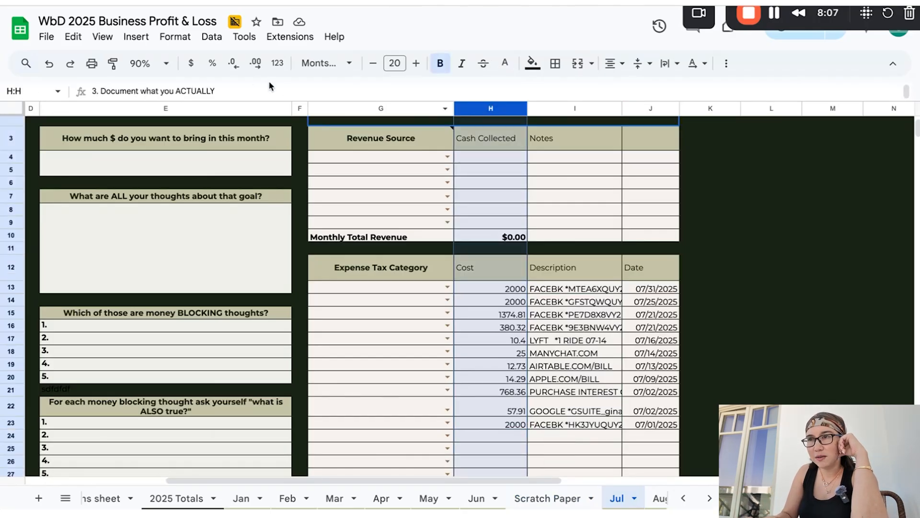
click(192, 64)
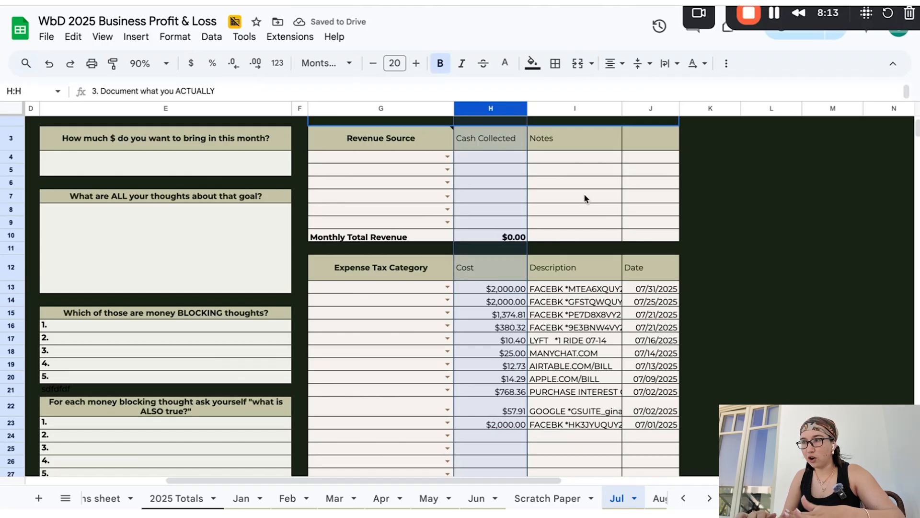
Set the expense tax category of the four Facebook charges in G13:G16 to Advertising & Marketing
scroll(584, 193, down, 4)
scroll(584, 194, left, 1)
click(447, 200)
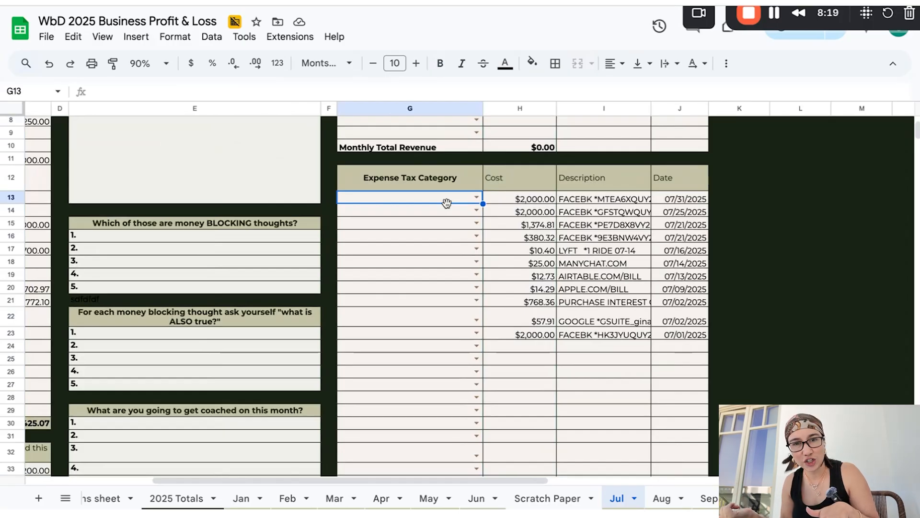
text(ad)
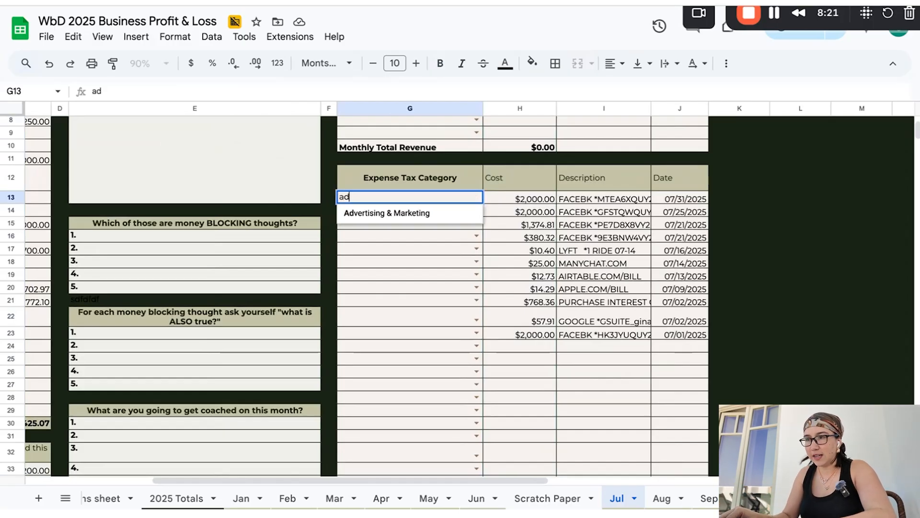
key(Return)
text(ad)
key(Return)
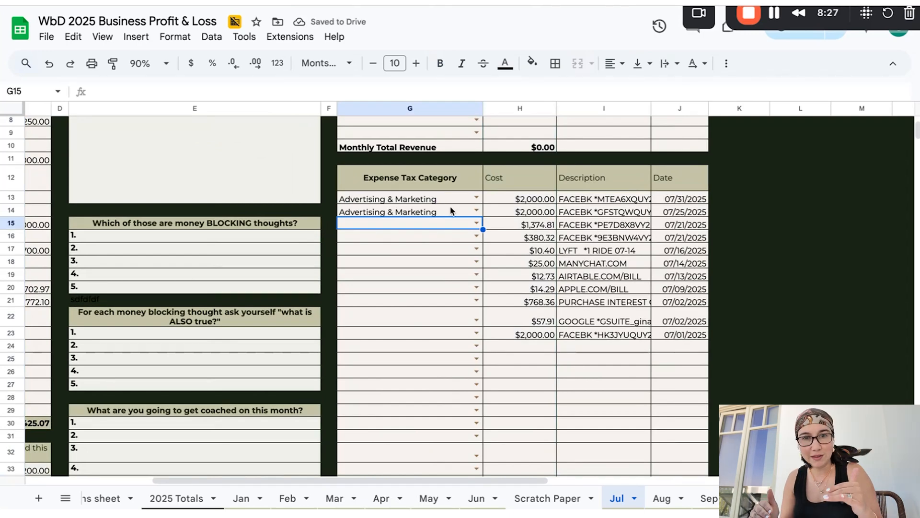
text(ad)
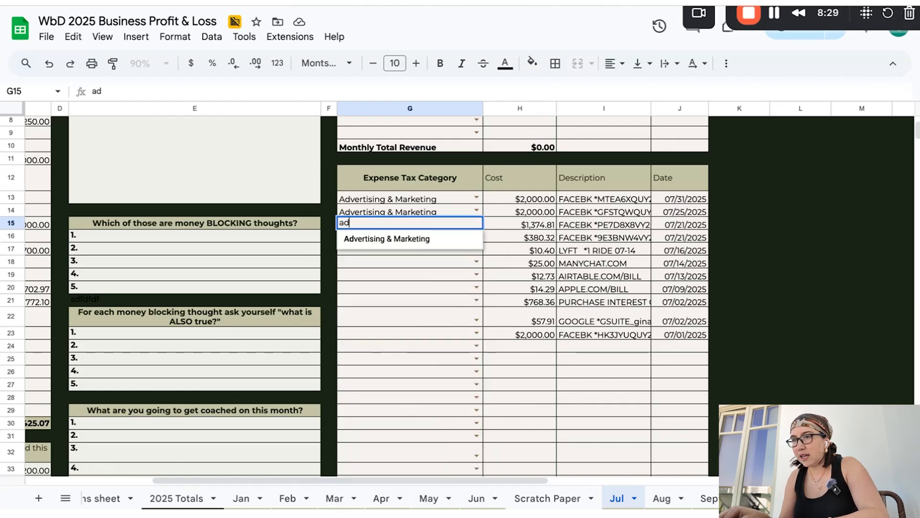
key(Return)
text(ad)
key(Return)
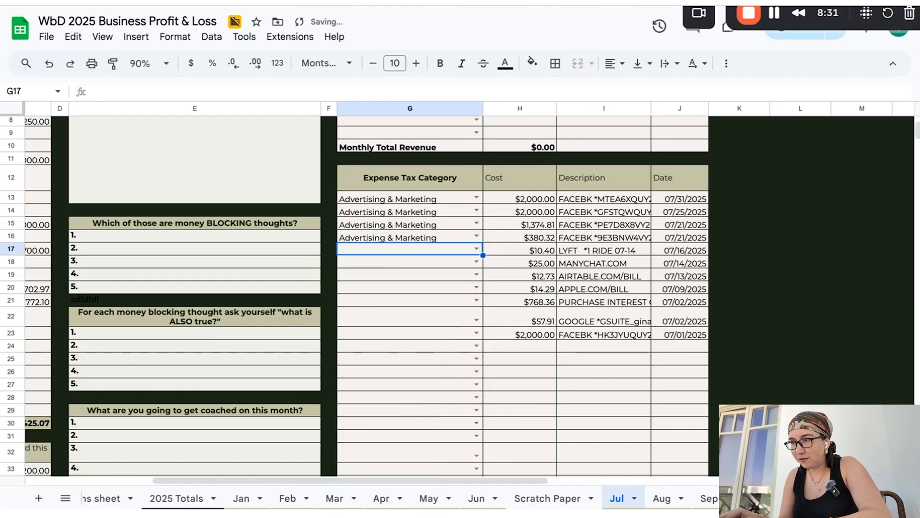
Categorize the Lyft ride in G17 as Travel and the Manychat, Airtable and Apple charges in G18:G20 as Software Expenses
text(tra)
key(Return)
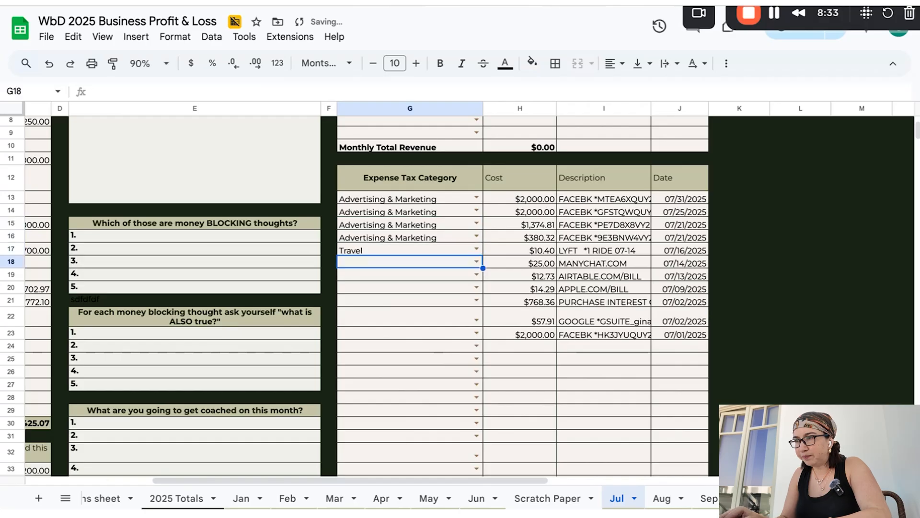
text(sof)
key(Return)
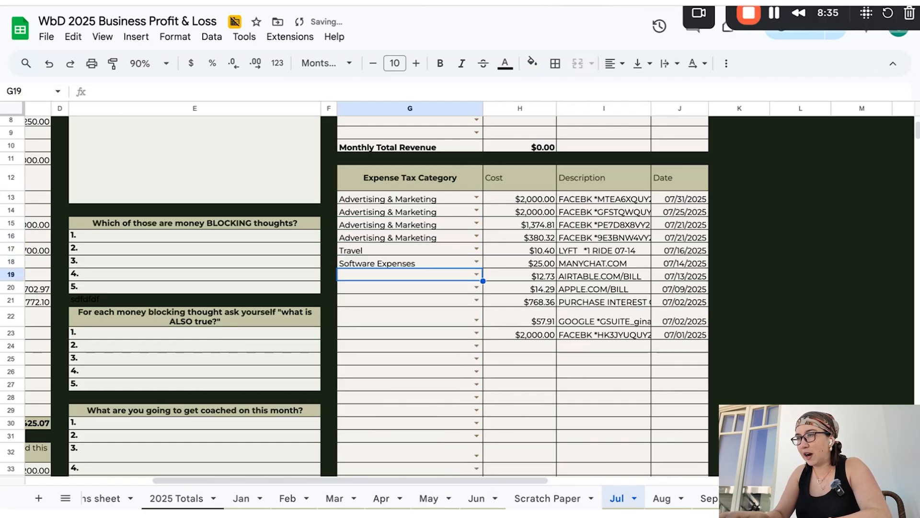
text(sof)
key(Return)
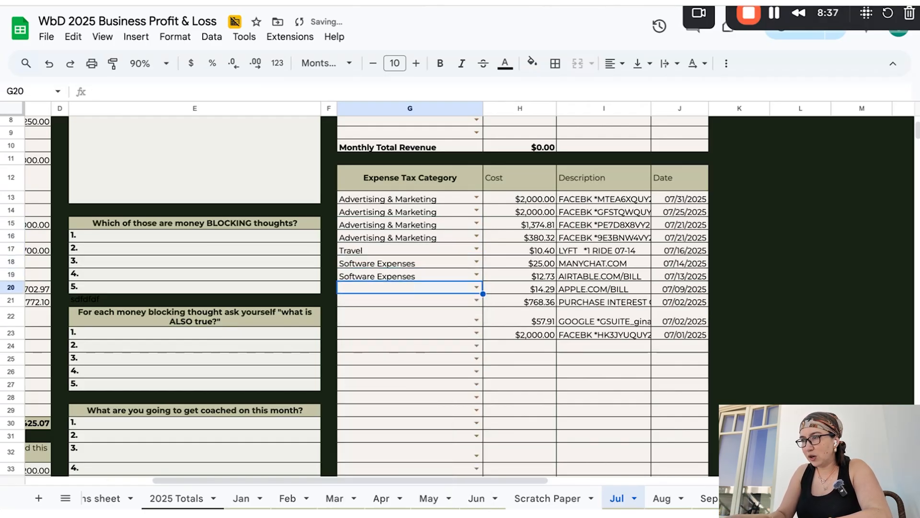
text(sof)
key(Return)
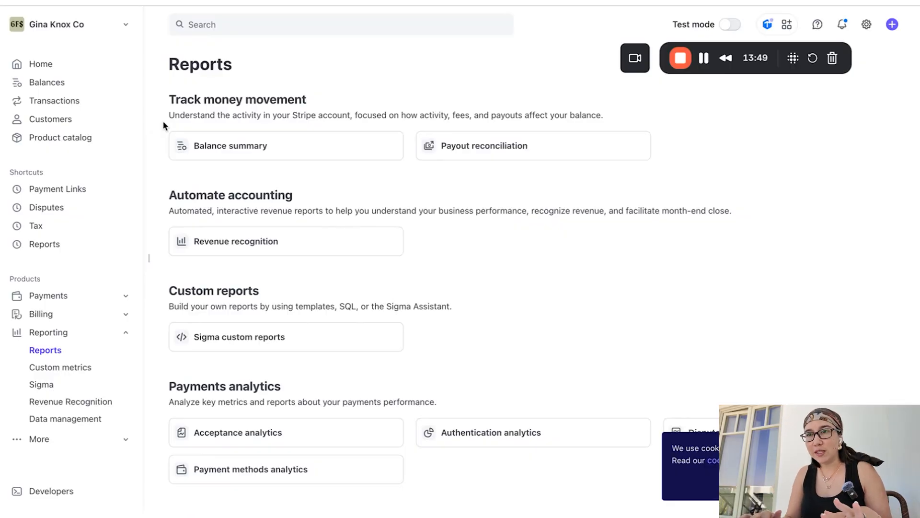
In Stripe, open the Balance summary report for July 2025 and copy the Less fees amount
click(250, 151)
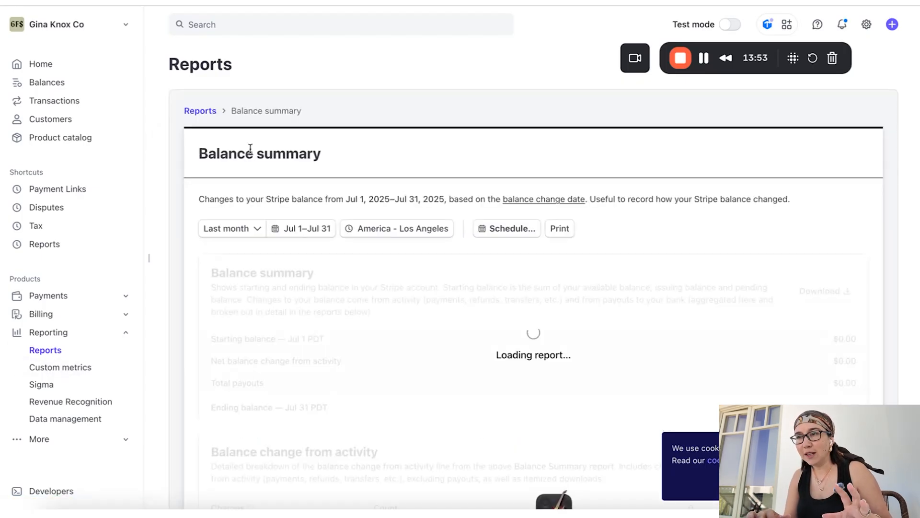
scroll(326, 238, down, 1)
scroll(326, 238, down, 1)
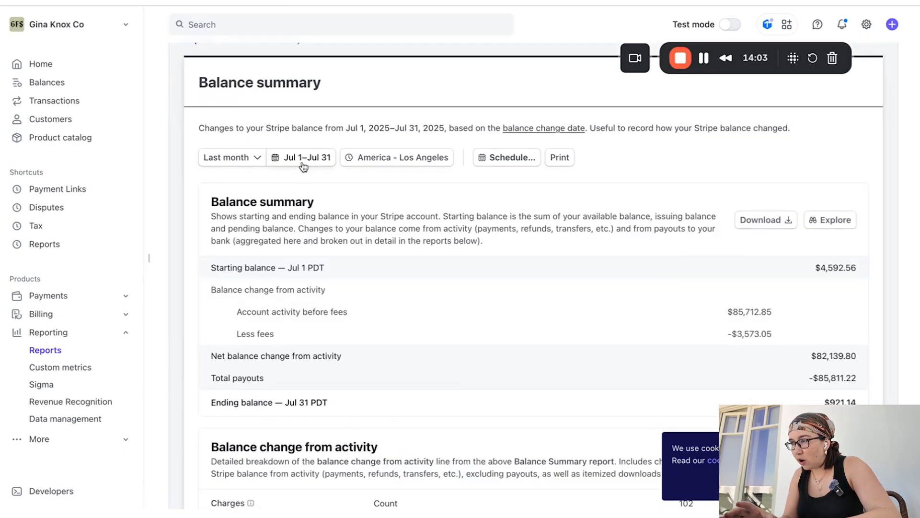
double_click(741, 333)
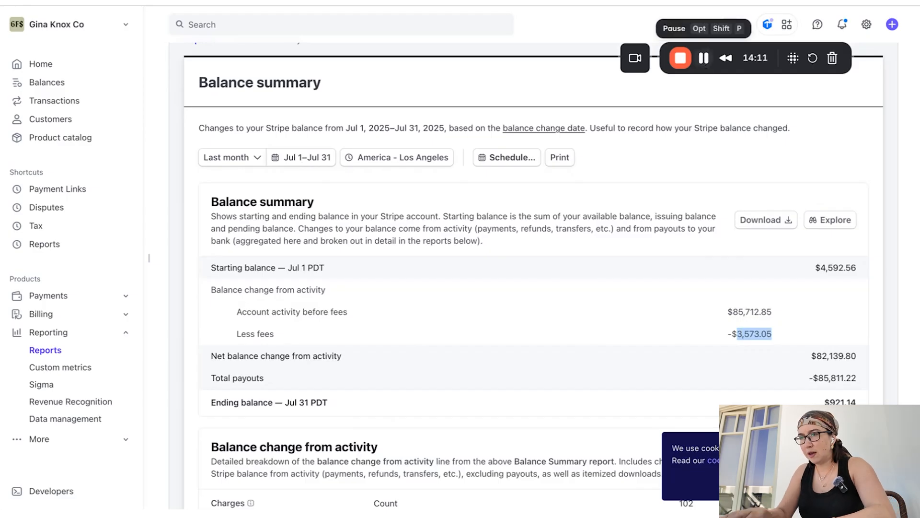
Switch to Google Sheets and fill Jul row 69 with the Stripe/Paypal/Shopify/Square fees category and the copied cost of 3573.05
key(super+Tab)
click(498, 292)
text(so)
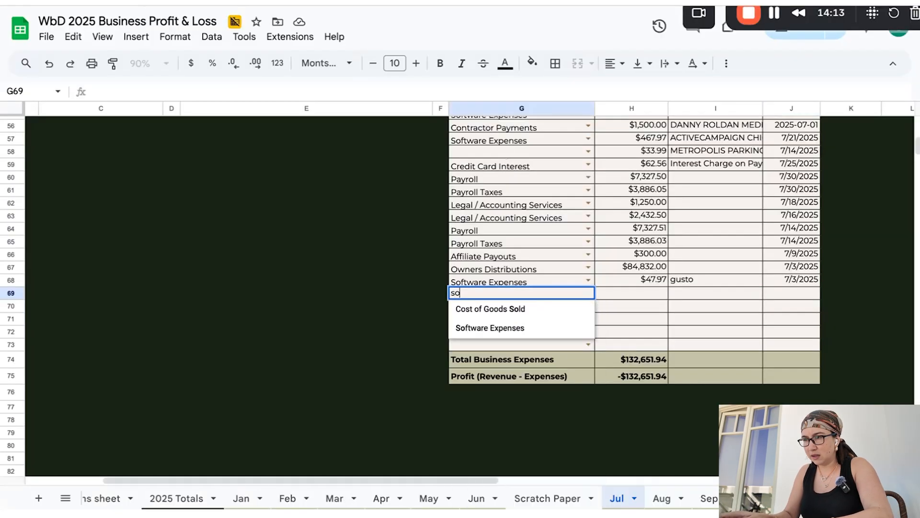
key(BackSpace)
key(BackSpace)
text(st)
key(Tab)
text(3573.05)
key(Tab)
key(ctrl+z)
text(3573.05)
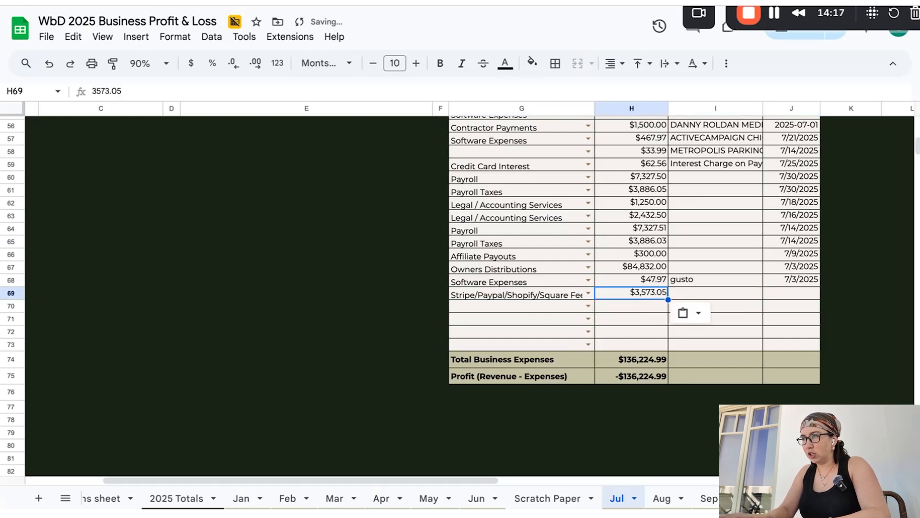
Describe the row 69 expense as "jul stripe fees"
key(Tab)
text(jul stripe fe)
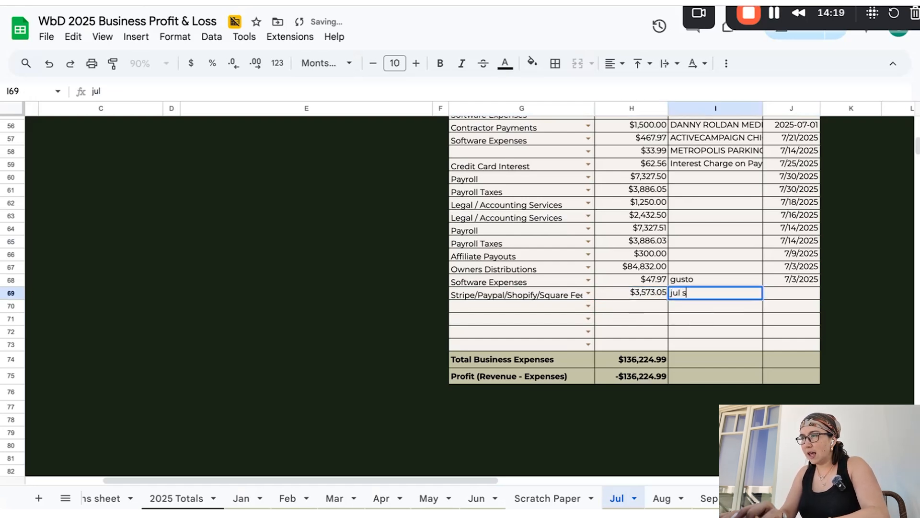
text(es)
key(Tab)
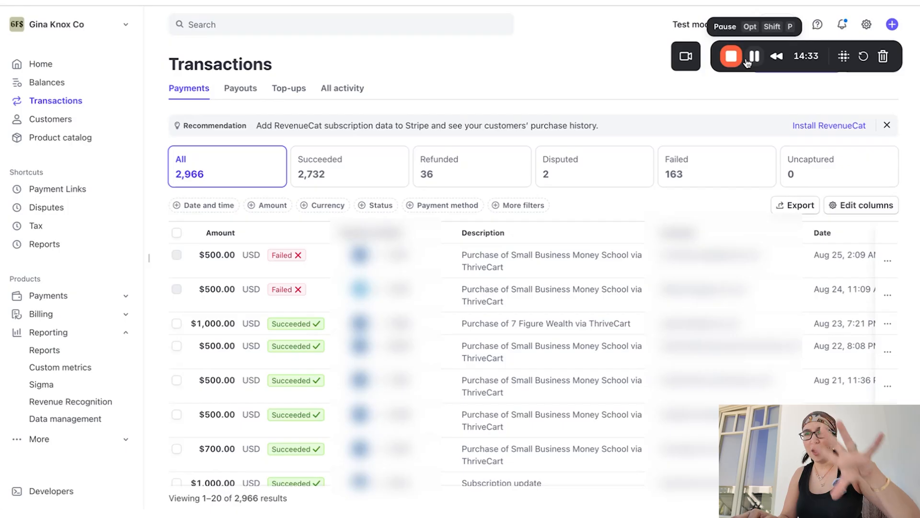
Filter the Stripe payments by date and time to those between 7/1/2025 and 7/31/2025
click(206, 207)
click(221, 250)
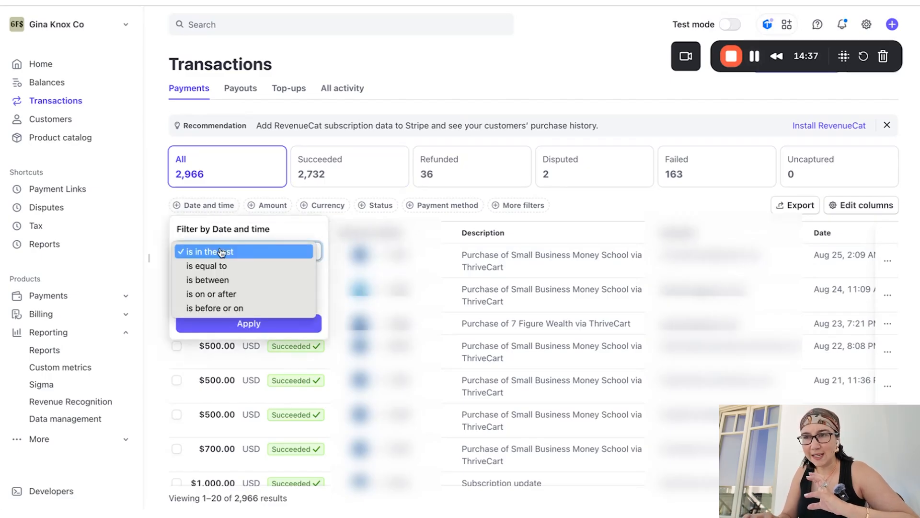
click(248, 281)
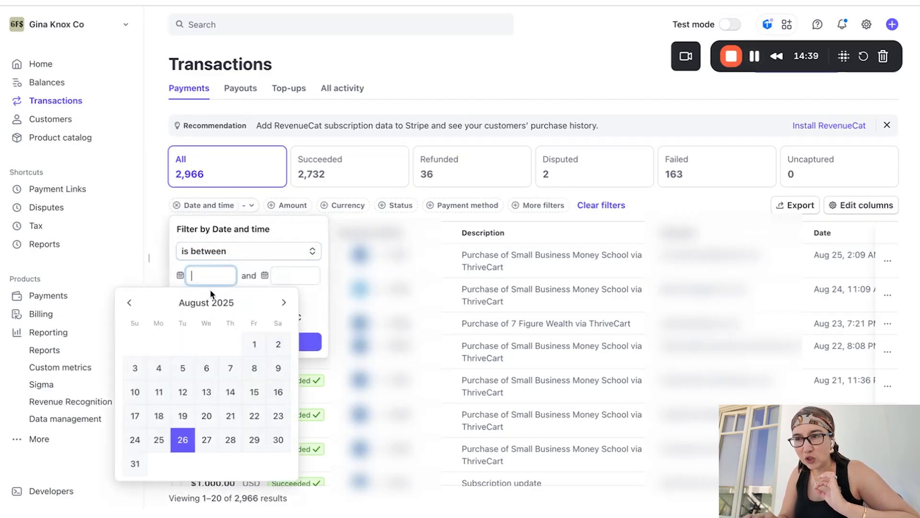
click(130, 303)
click(183, 344)
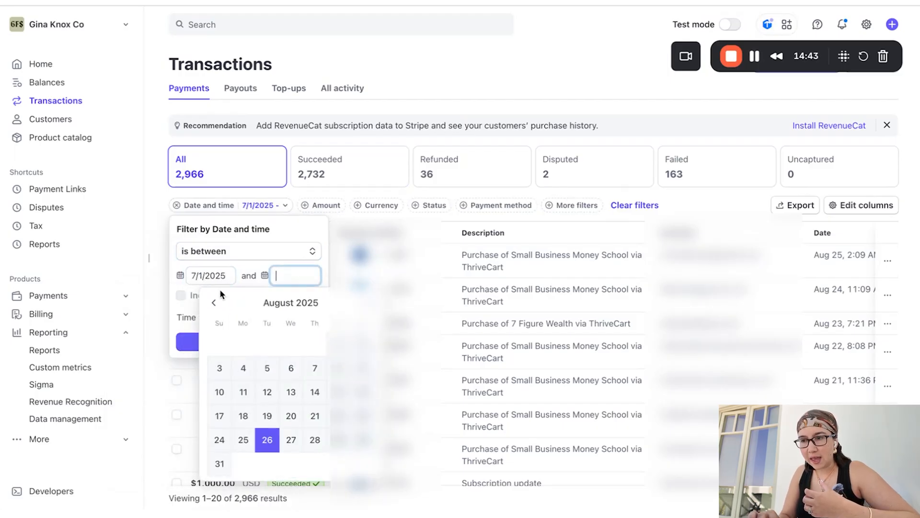
click(213, 303)
click(315, 440)
click(249, 342)
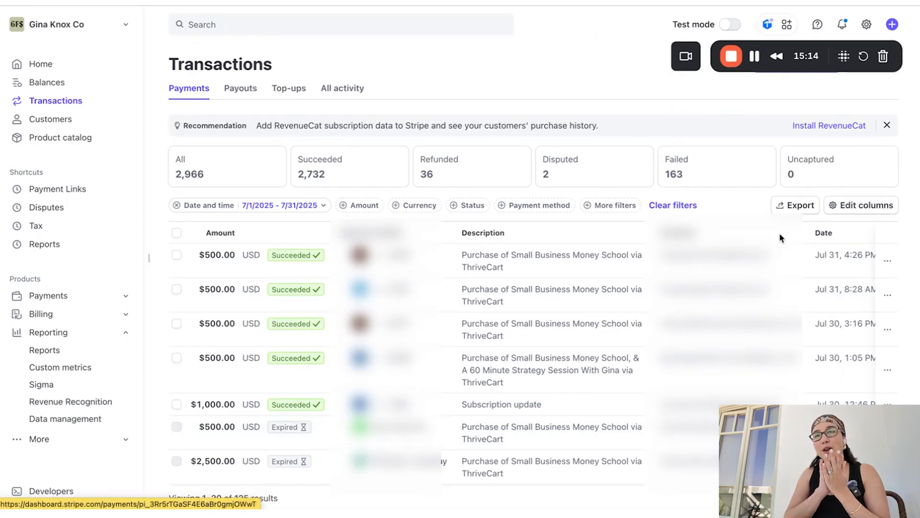
Export the filtered July payments with the PDT time zone, custom date range and default columns
click(808, 205)
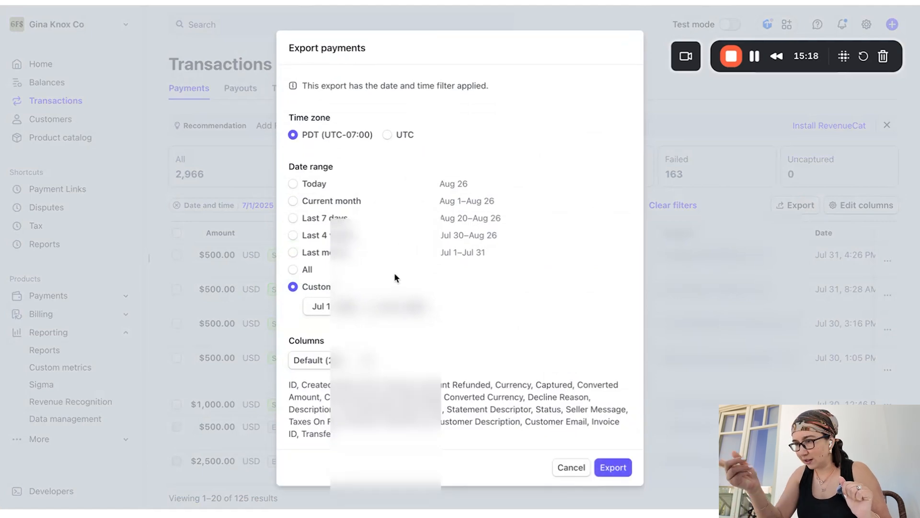
click(613, 467)
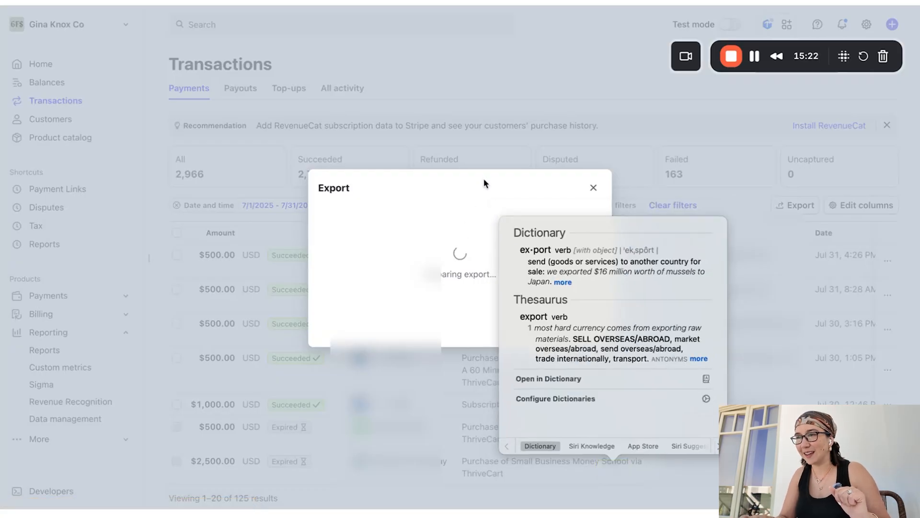
click(484, 179)
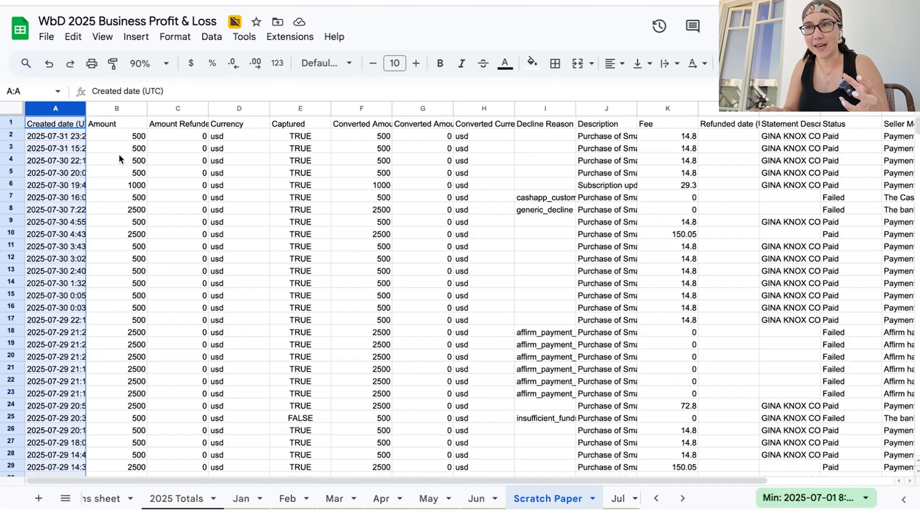
Switch to Google Sheets and locate the Amount, Status and Description columns of the payments export on the Scratch Paper sheet
click(106, 108)
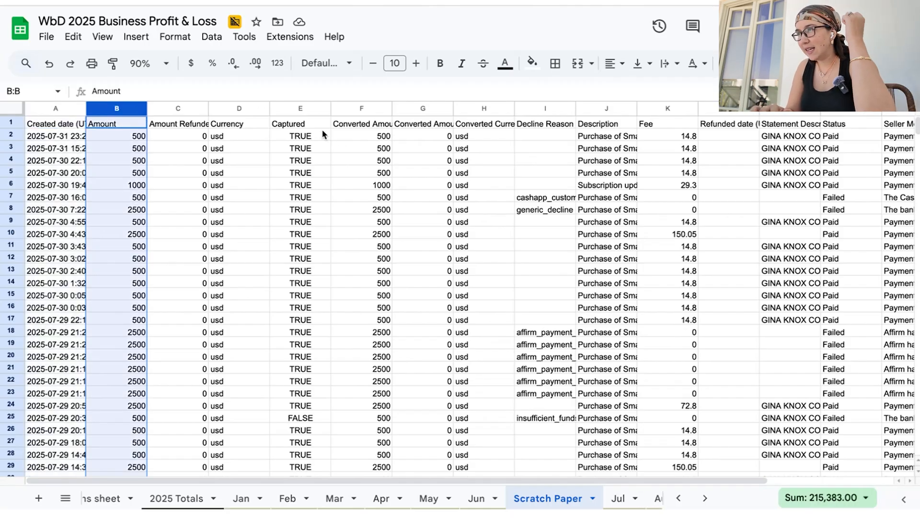
scroll(322, 136, right, 5)
click(700, 108)
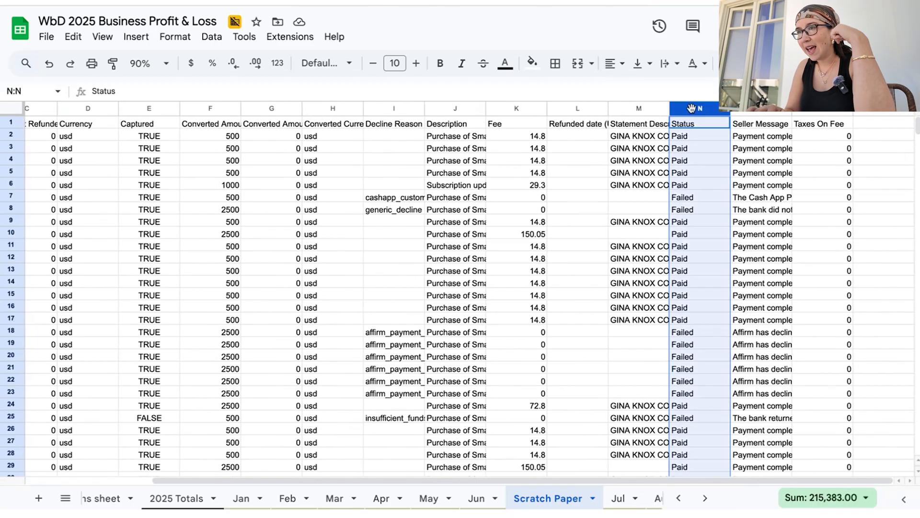
click(457, 108)
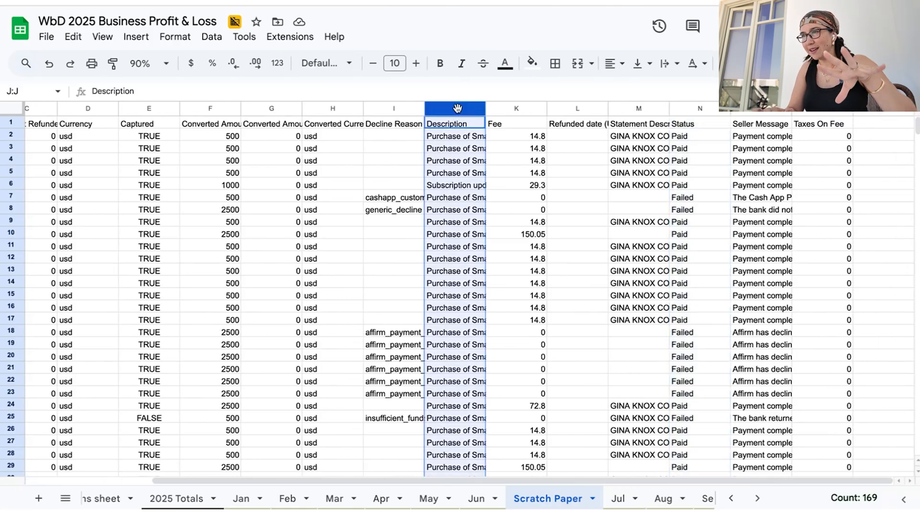
scroll(458, 111, left, 5)
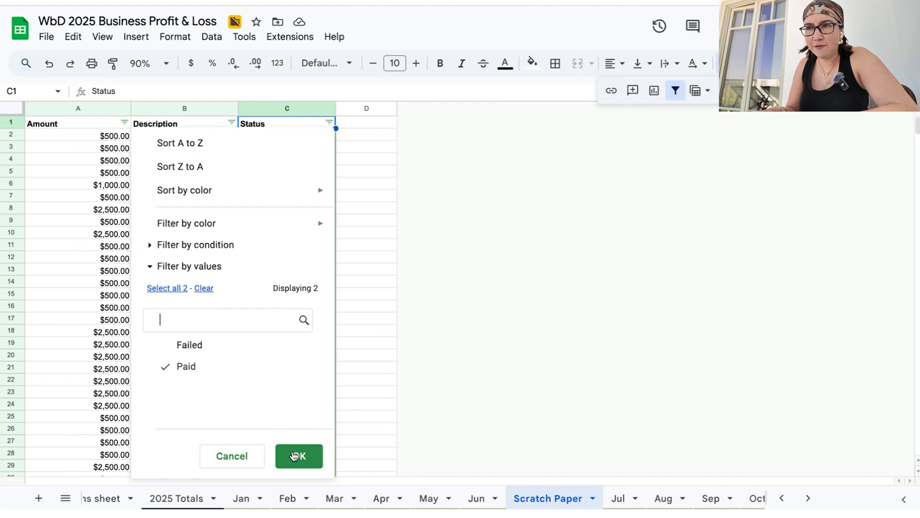
Filter the Status column to show only Paid payments and widen the Description column
click(295, 455)
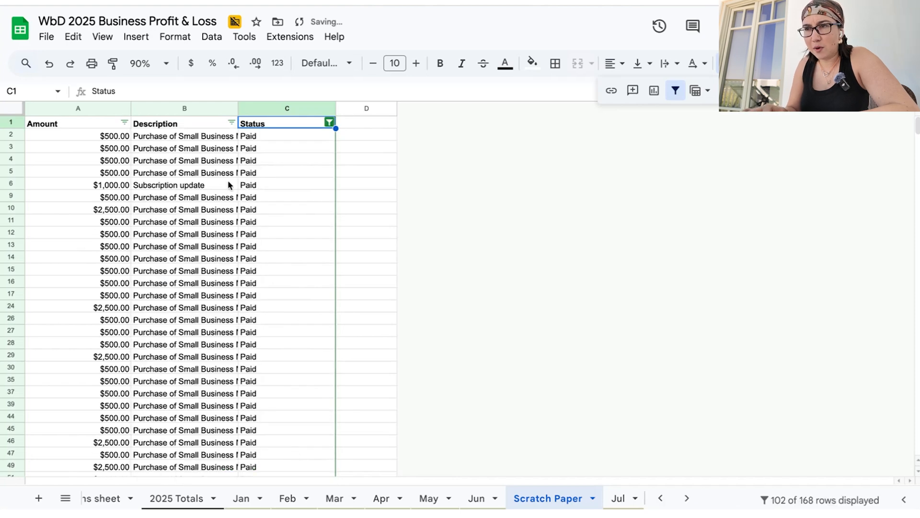
drag(238, 109, 293, 113)
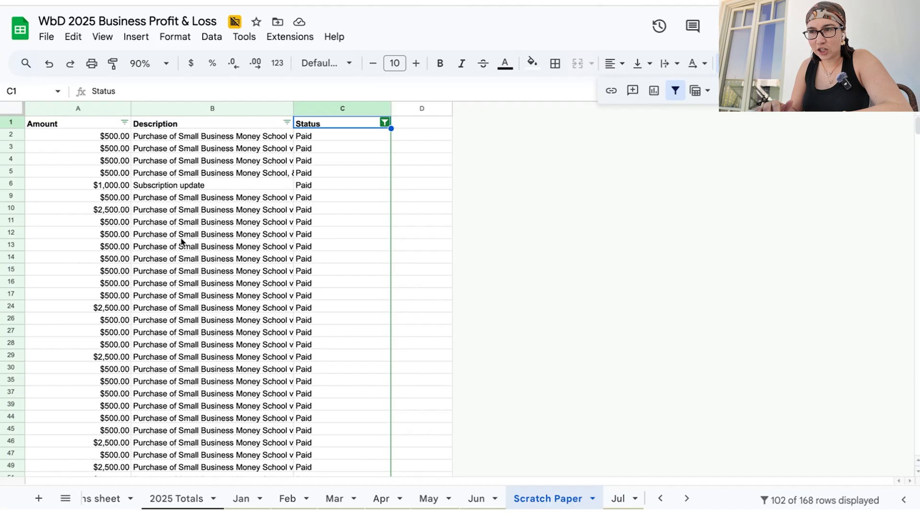
Examine the payment amounts offered in the Amount column's filter and compare them with the descriptions in B6 and B10
click(122, 124)
scroll(241, 376, down, 2)
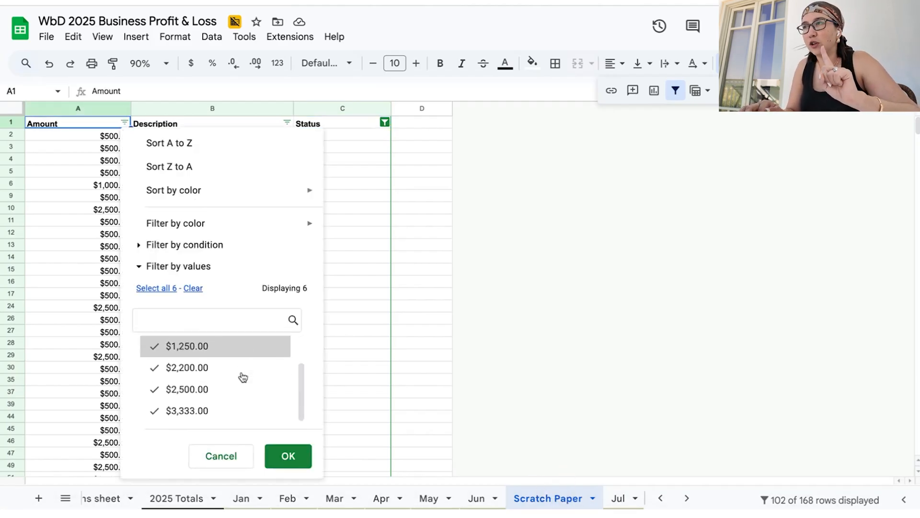
scroll(243, 378, up, 1)
scroll(241, 376, down, 2)
scroll(242, 376, up, 2)
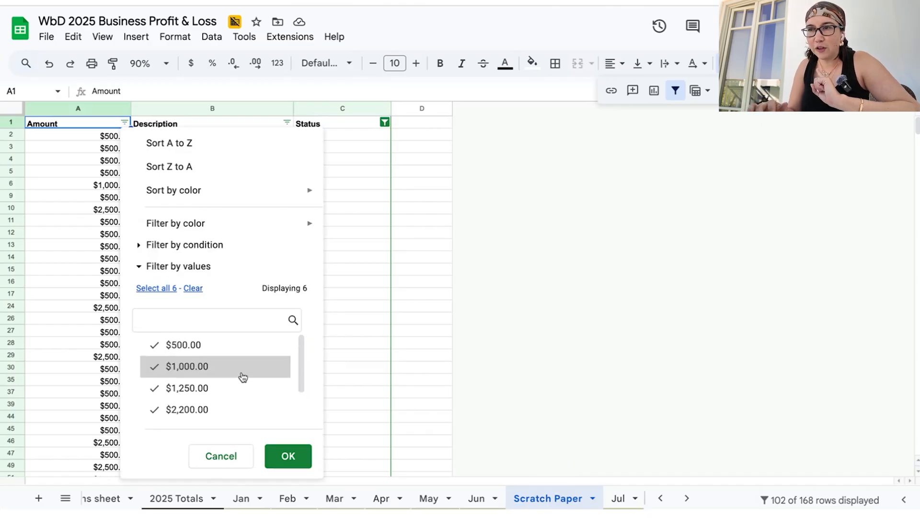
click(221, 456)
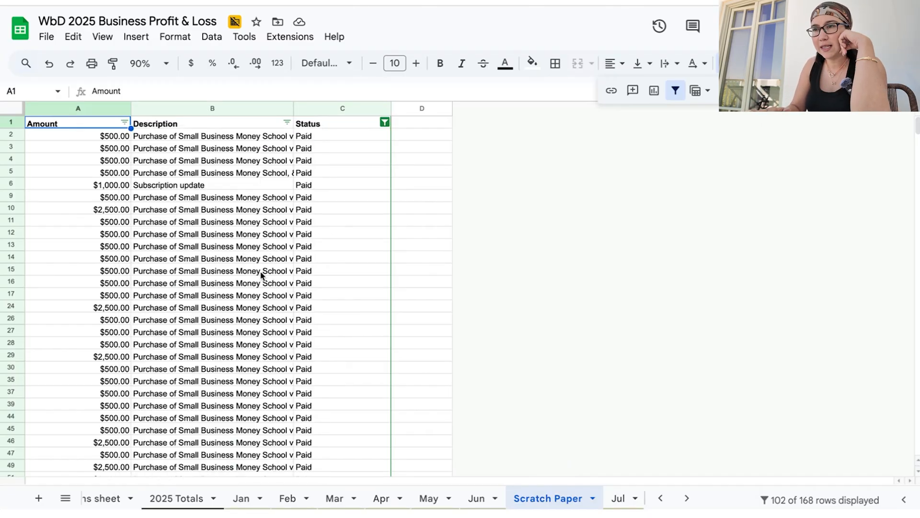
click(216, 185)
click(224, 207)
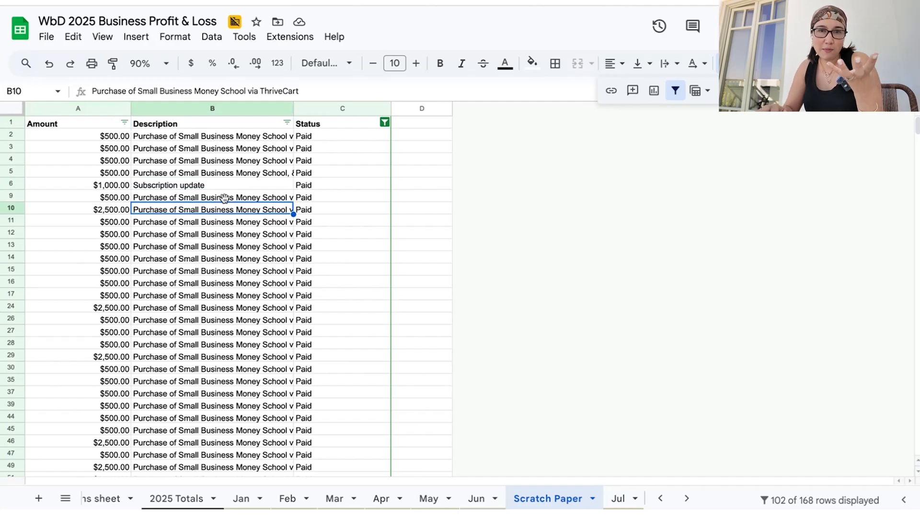
click(297, 123)
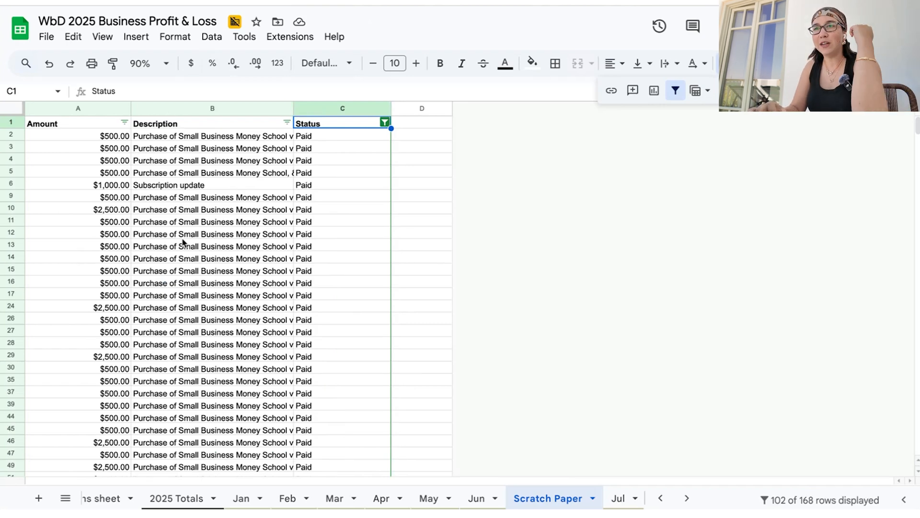
click(123, 123)
scroll(241, 375, down, 2)
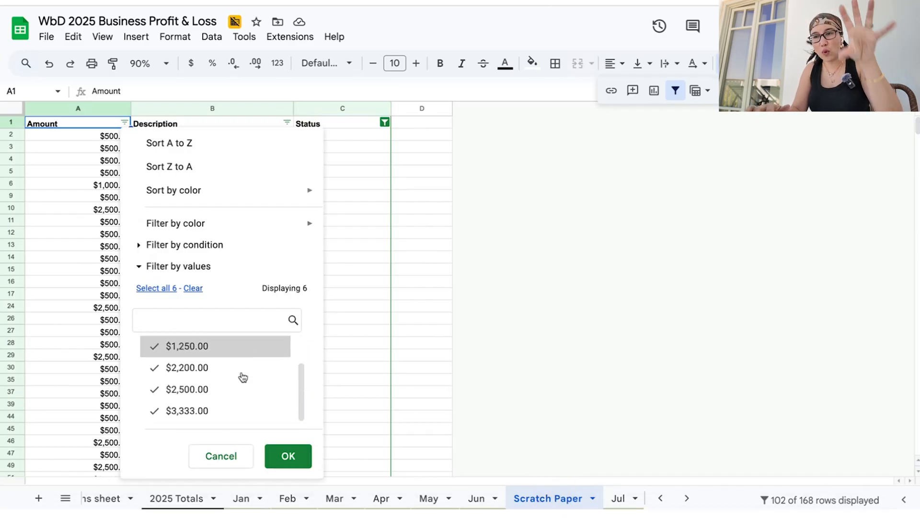
scroll(242, 377, up, 2)
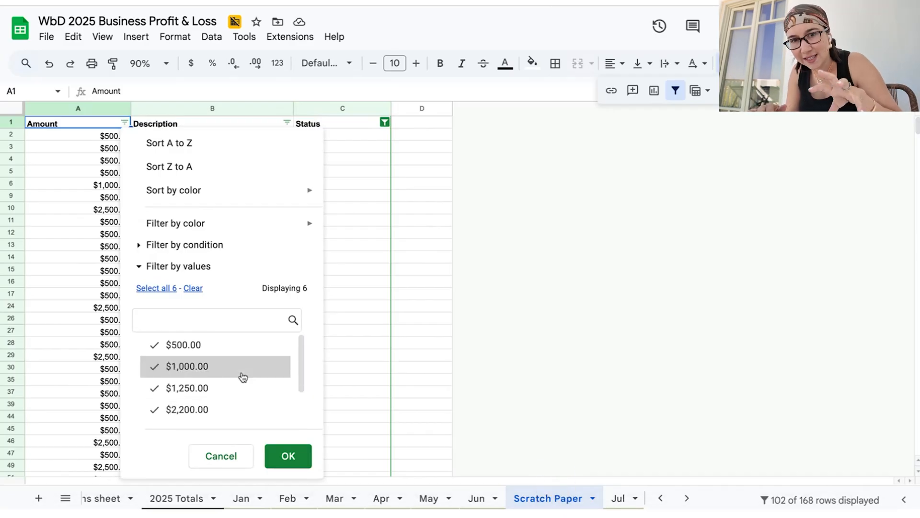
scroll(243, 376, down, 1)
scroll(242, 376, up, 1)
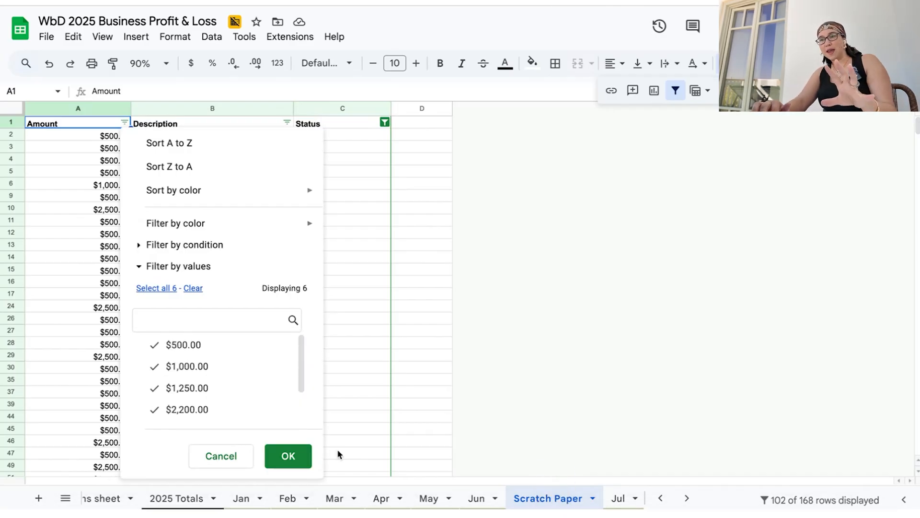
click(231, 463)
click(223, 186)
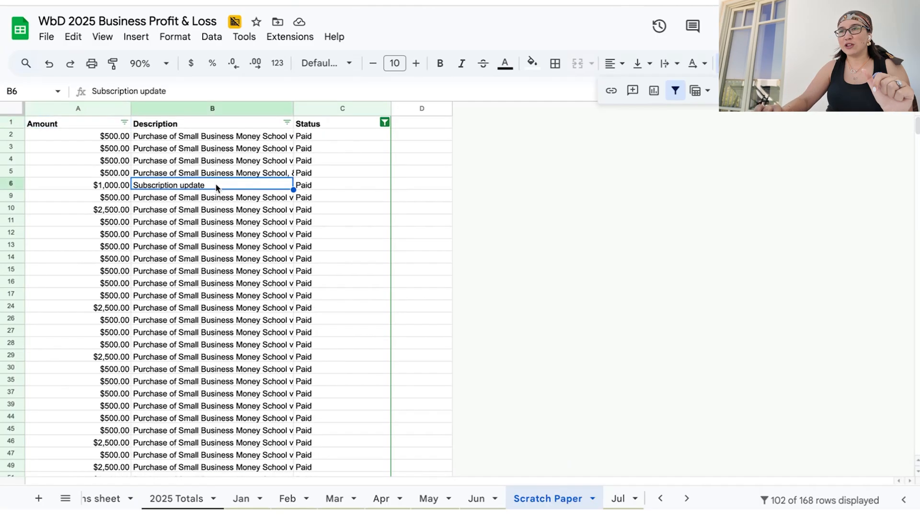
click(225, 205)
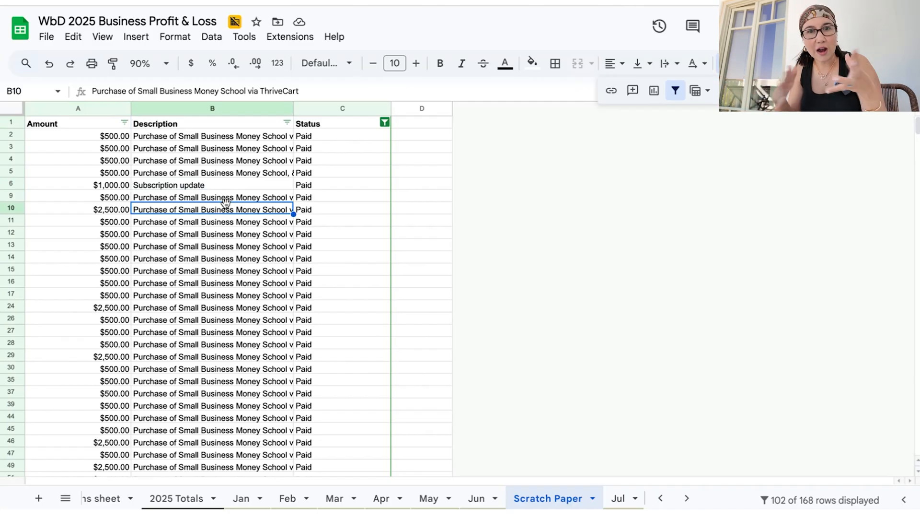
click(214, 185)
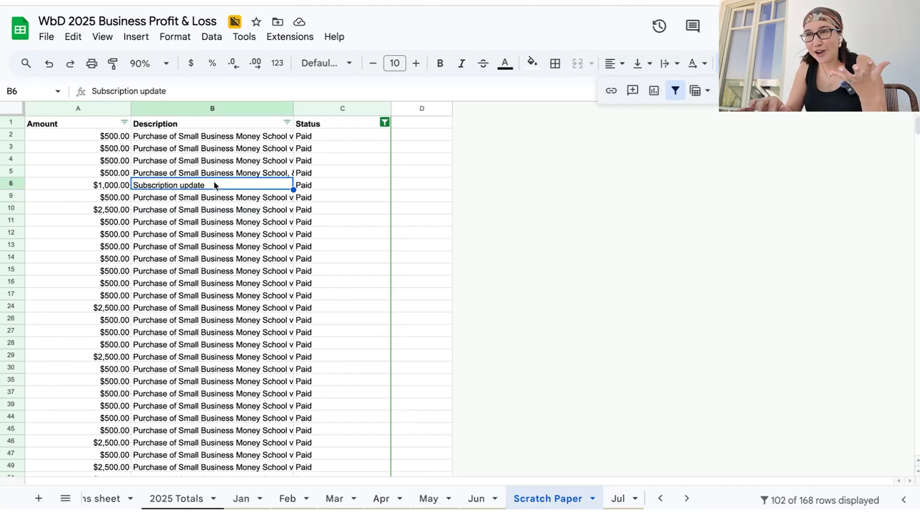
Filter the Amount column to show only $500.00, $1,250.00, $2,200.00 and $2,500.00
click(125, 122)
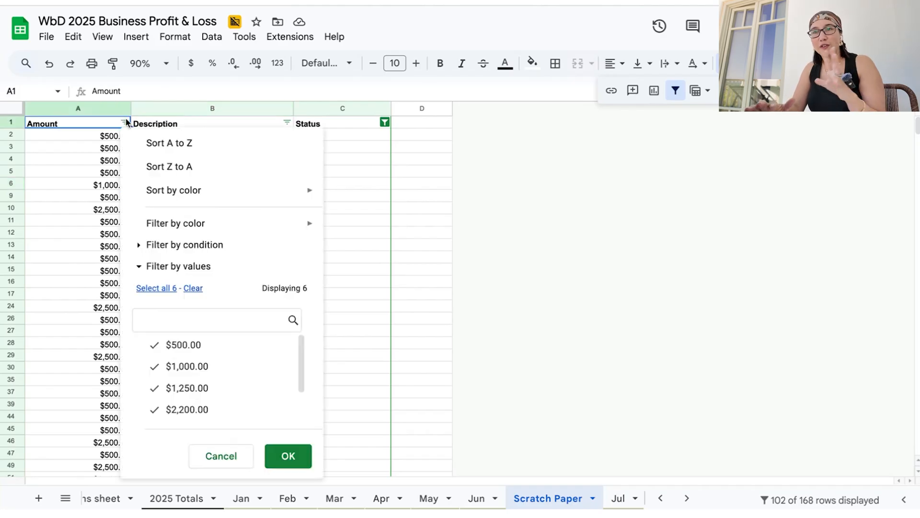
click(194, 288)
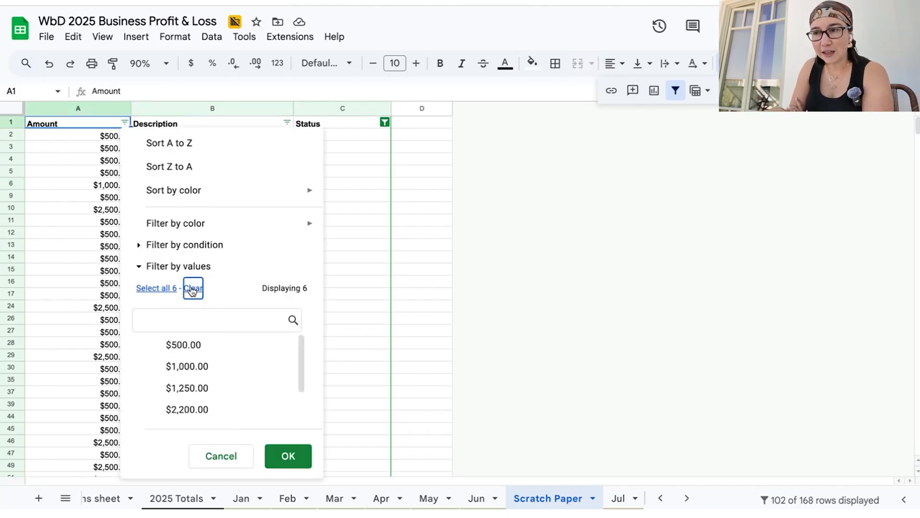
click(242, 344)
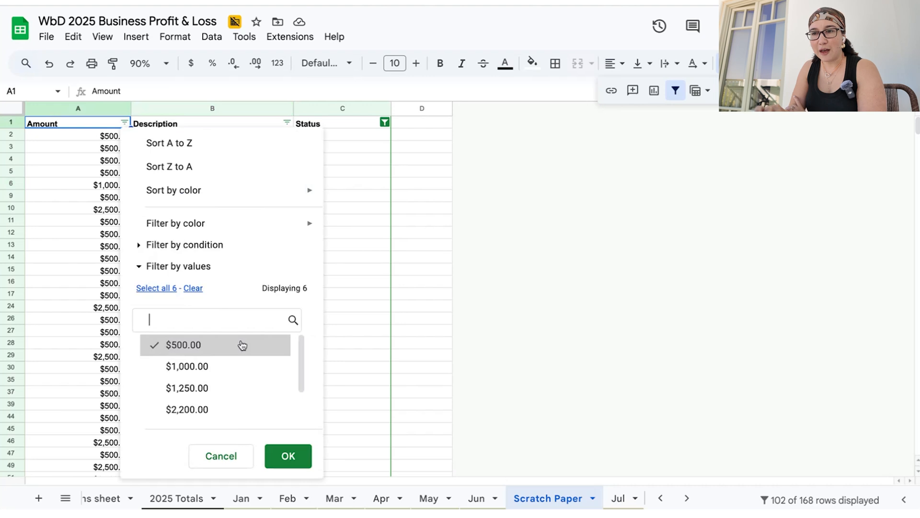
scroll(240, 373, down, 1)
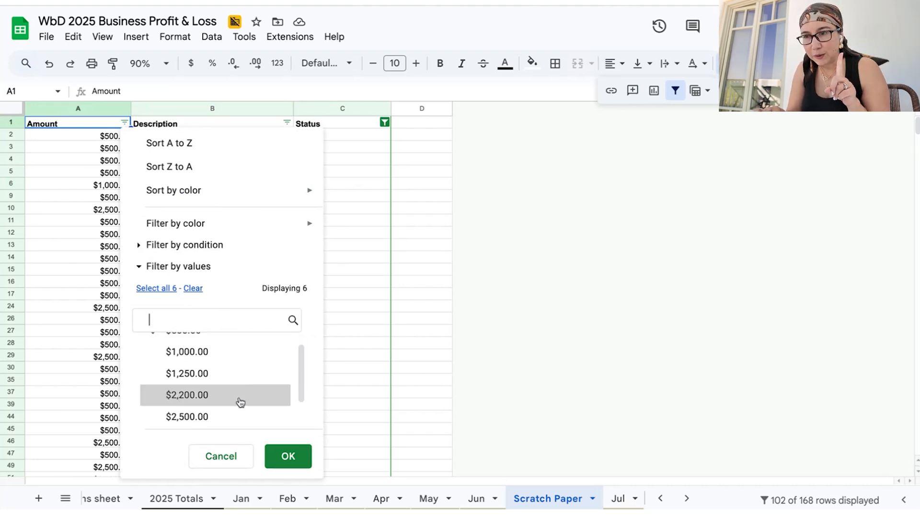
click(239, 376)
click(238, 396)
click(238, 415)
scroll(237, 418, down, 1)
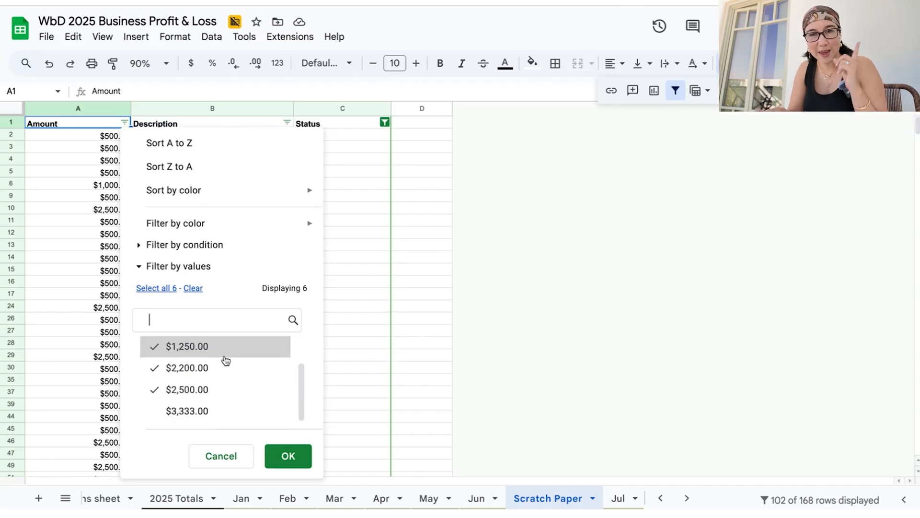
scroll(225, 361, up, 2)
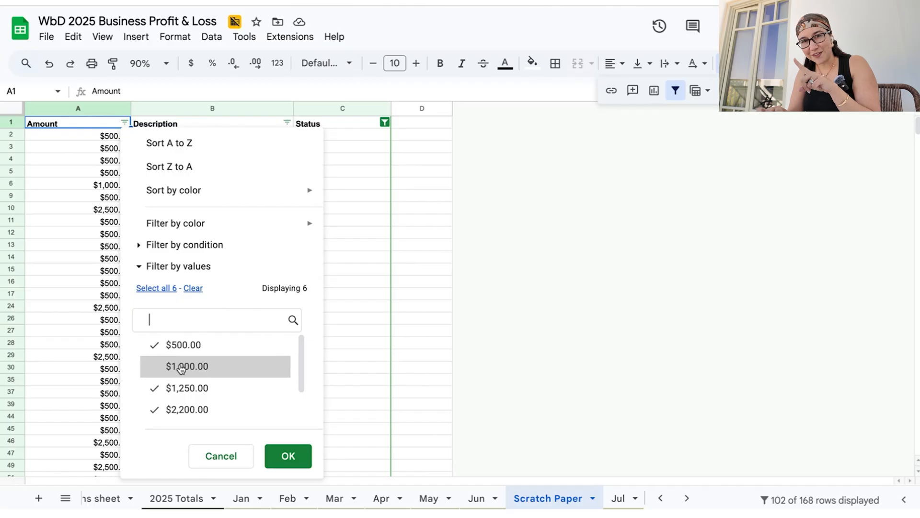
scroll(182, 371, down, 2)
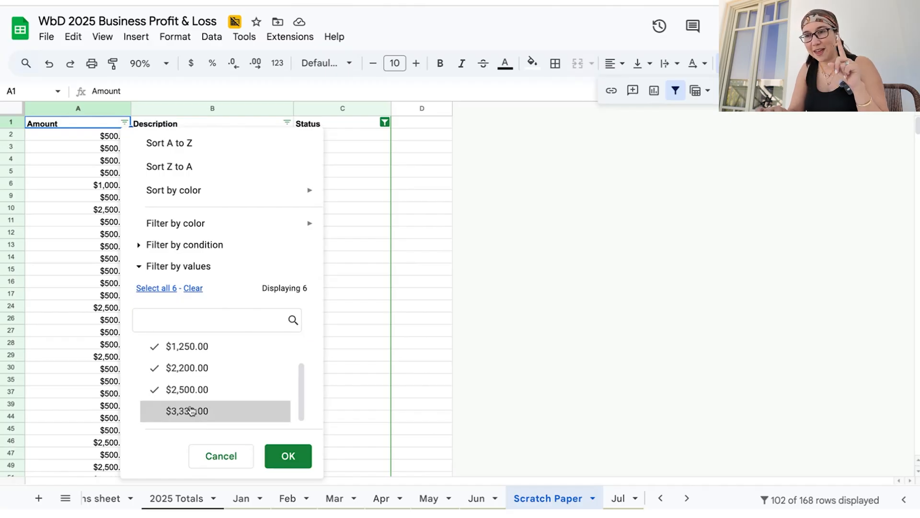
click(288, 455)
Select the filtered amounts in A2:A165 to read their sum
scroll(226, 340, down, 15)
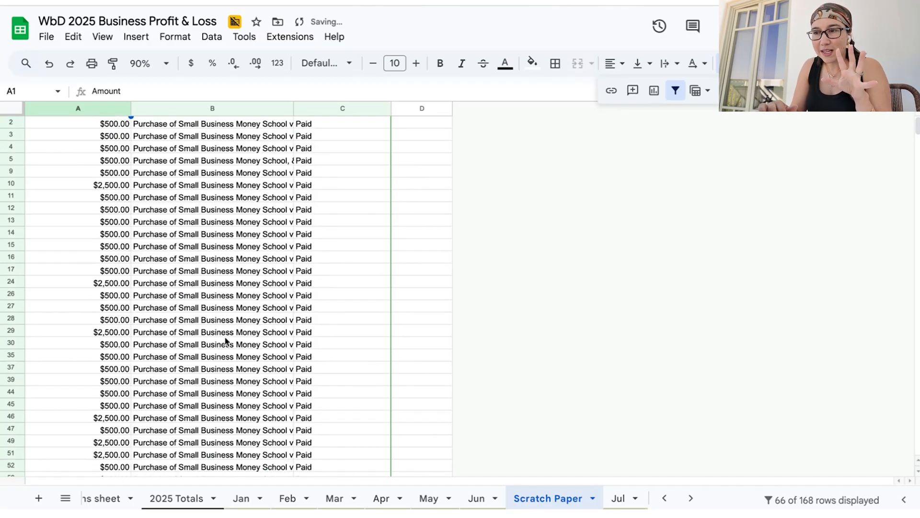
scroll(226, 340, up, 3)
click(97, 372)
scroll(97, 371, up, 10)
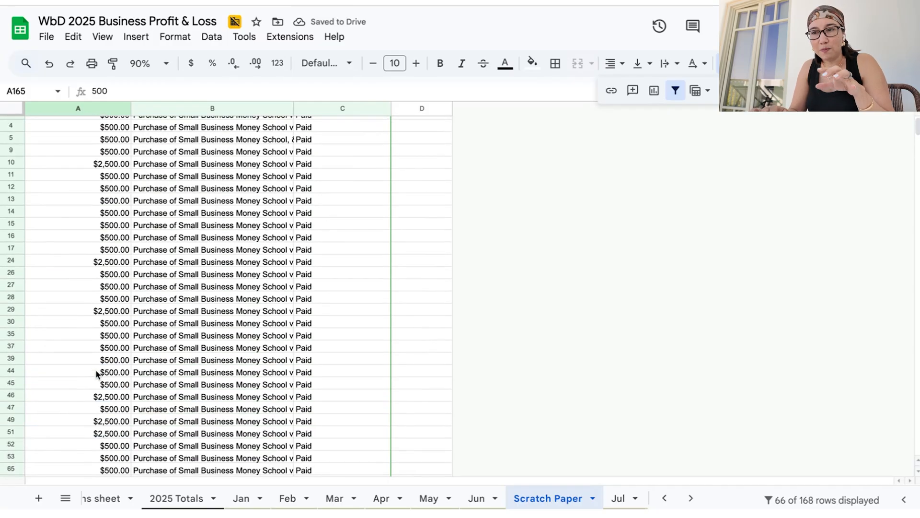
shift+click(104, 135)
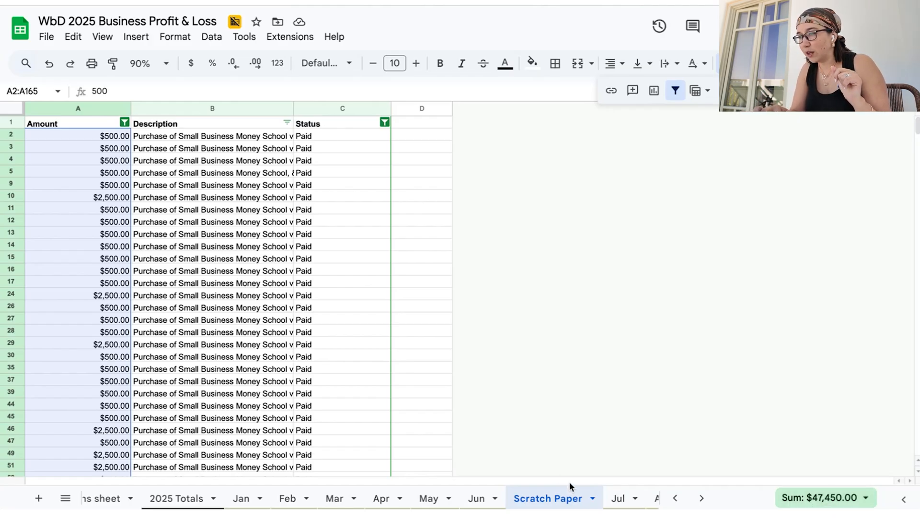
Record Small Business Money School as the first July revenue source with $47,450.00 cash collected
click(619, 501)
scroll(612, 289, up, 15)
click(576, 254)
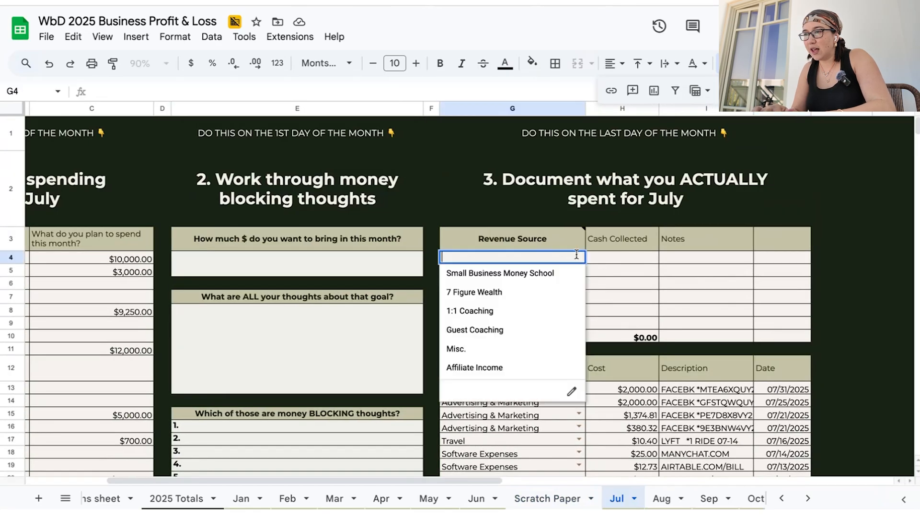
key(Down)
key(Tab)
text(47,)
text(450)
key(Return)
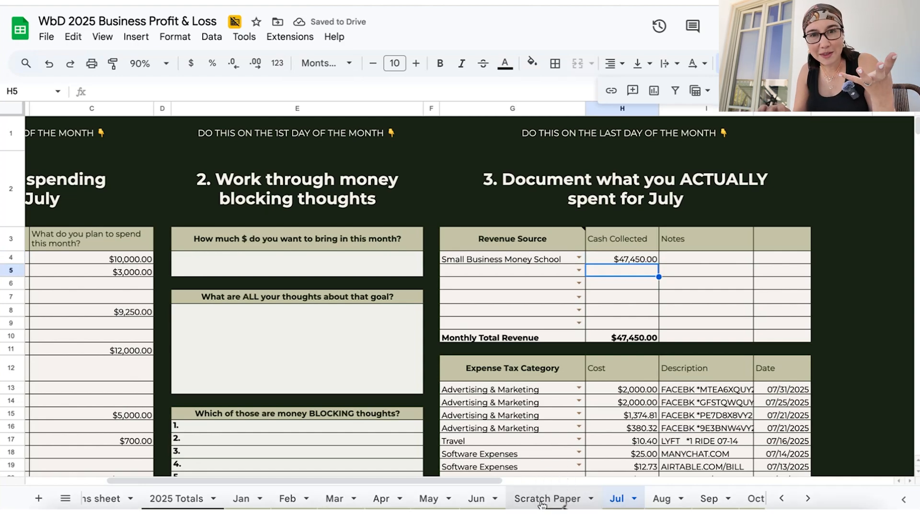
Filter the Amount column on the Scratch Paper sheet to show only $1,000.00 payments
scroll(571, 422, down, 15)
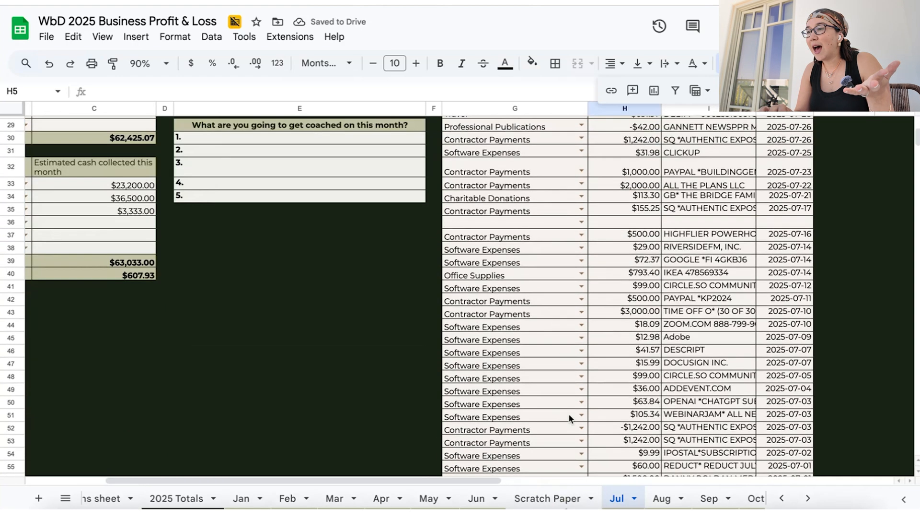
drag(583, 139, 708, 142)
click(548, 499)
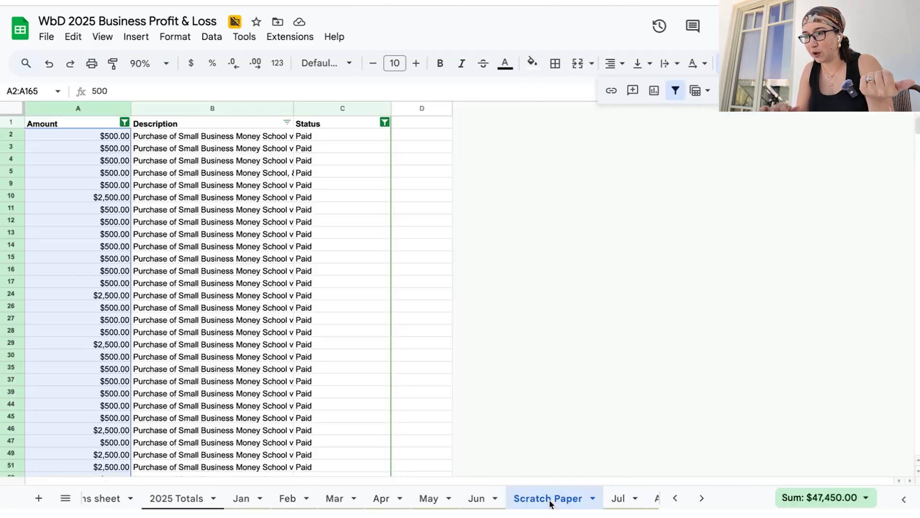
click(124, 123)
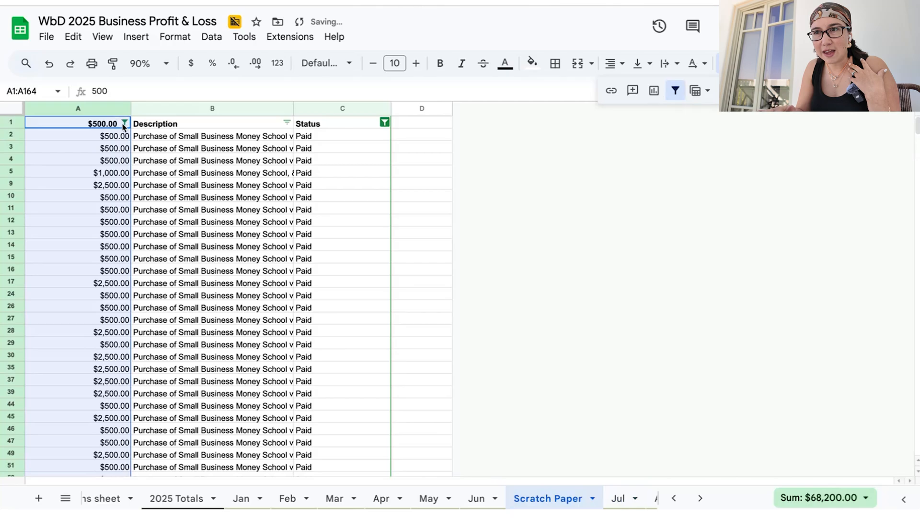
click(193, 288)
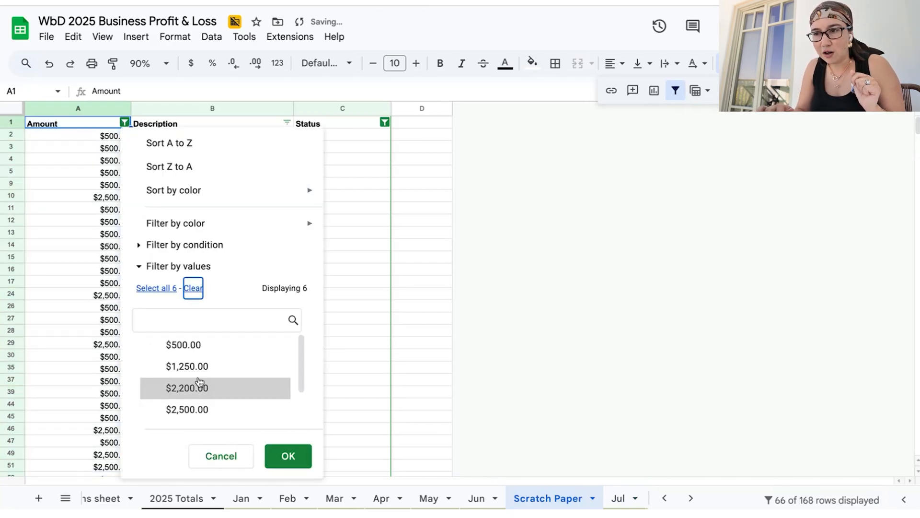
scroll(200, 364, down, 1)
click(199, 404)
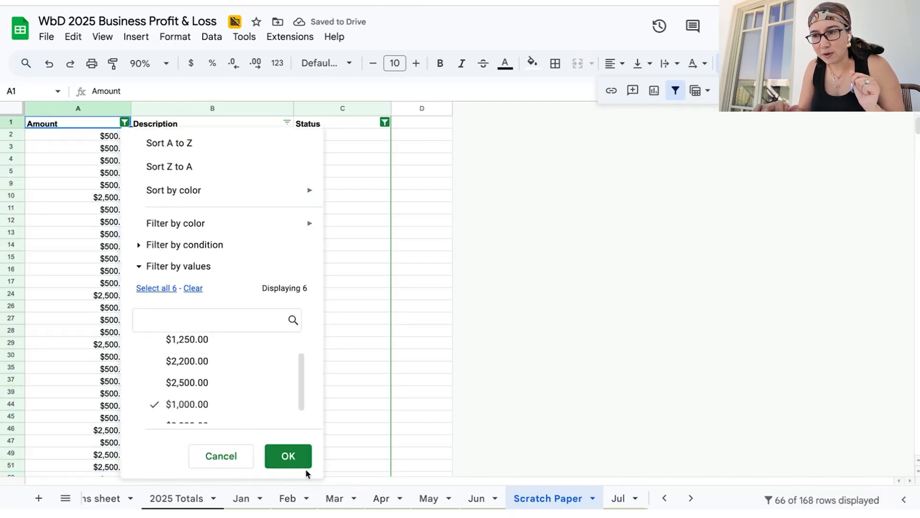
click(290, 457)
Check the descriptions of the filtered payments and select their amounts in A6:A168 to read the sum
click(231, 150)
key(Down)
key(Down)
key(Down)
key(Down)
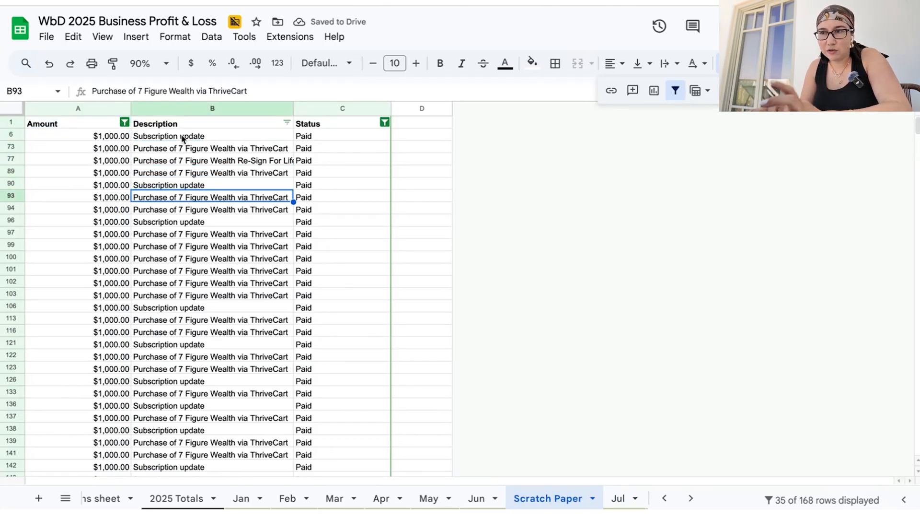
click(114, 138)
scroll(105, 335, down, 3)
shift+click(98, 390)
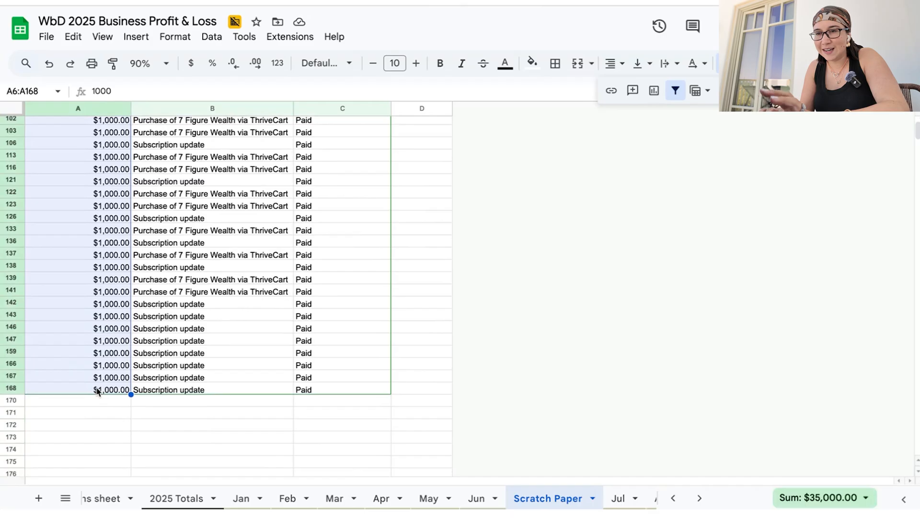
Add 7 Figure Wealth as July's second revenue source with $35,000.00 cash collected
click(610, 500)
scroll(527, 288, up, 15)
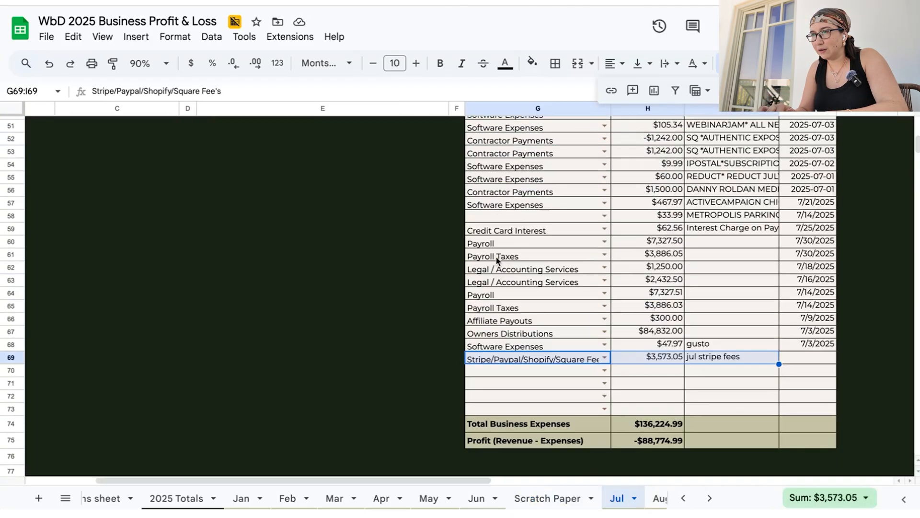
click(567, 267)
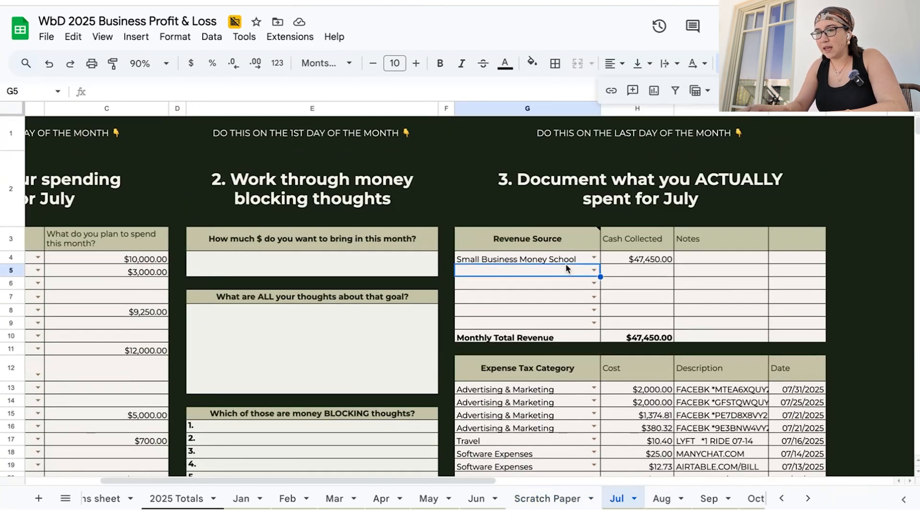
text(7)
key(Return)
key(Tab)
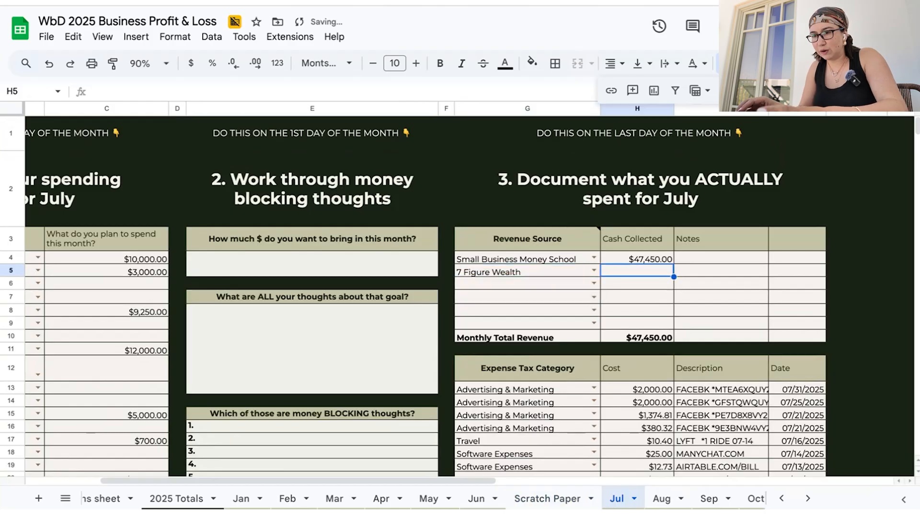
text(35000)
key(Return)
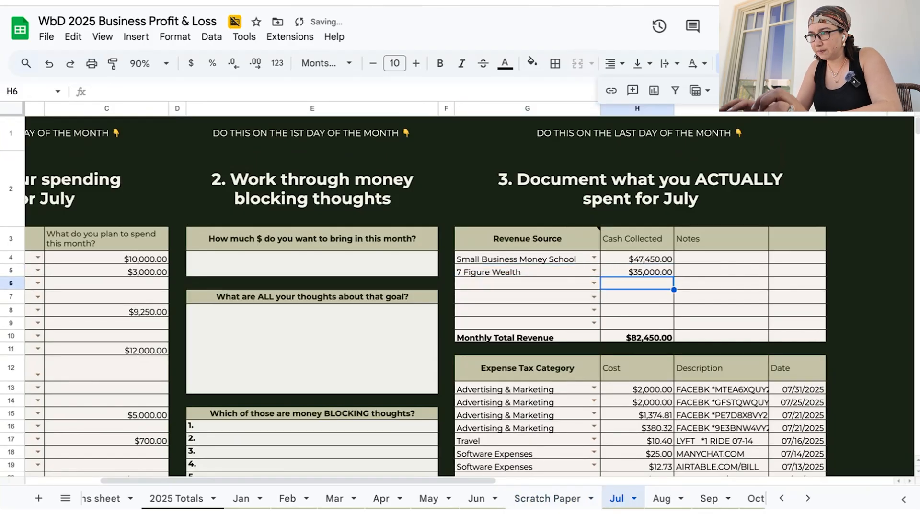
Add 1:1 Coaching as July's third revenue source with $3,333.00 cash collected
click(507, 500)
scroll(527, 288, up, 10)
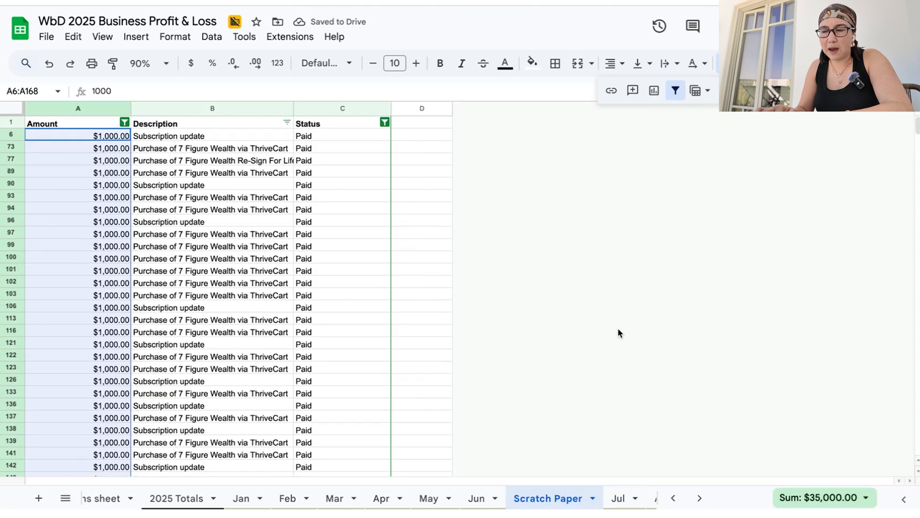
click(619, 498)
click(558, 284)
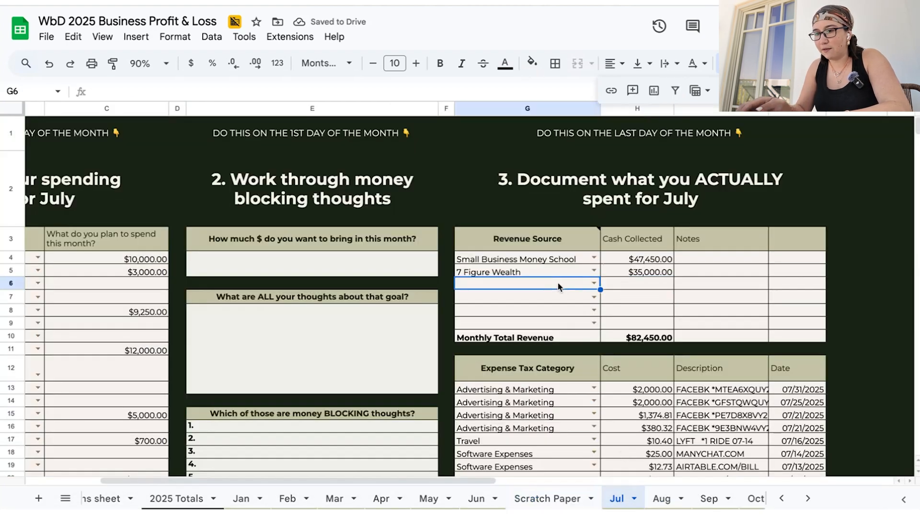
text(1:1)
key(Return)
text(3333)
key(Return)
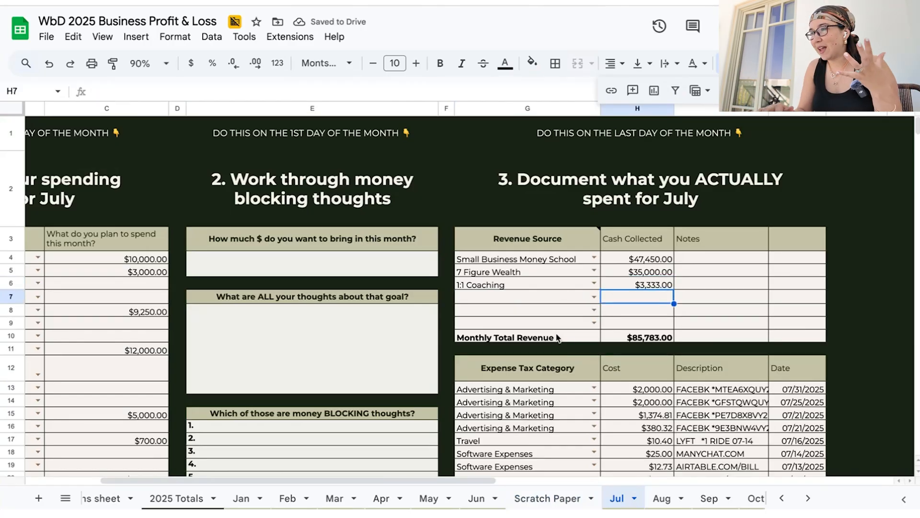
Compare July's Monthly Total Revenue in H10 with the projected cash collected in C39
click(651, 338)
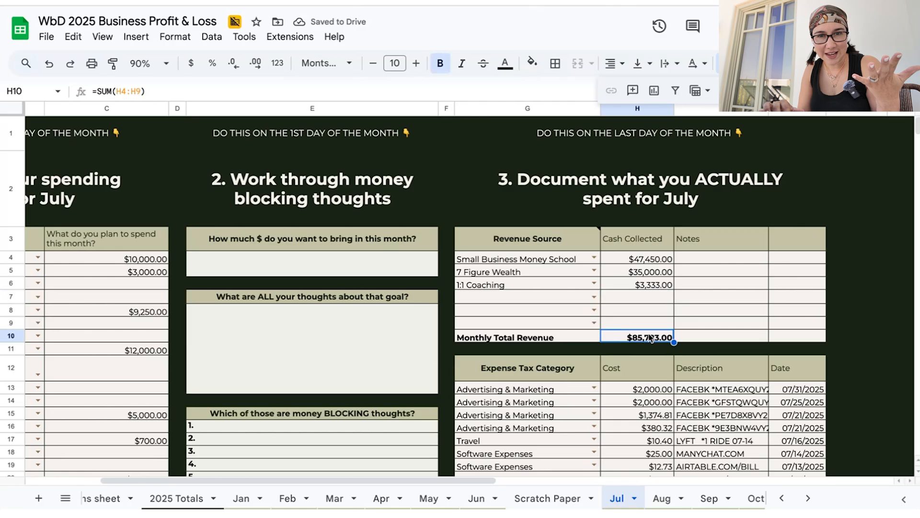
scroll(651, 338, down, 10)
scroll(257, 338, left, 5)
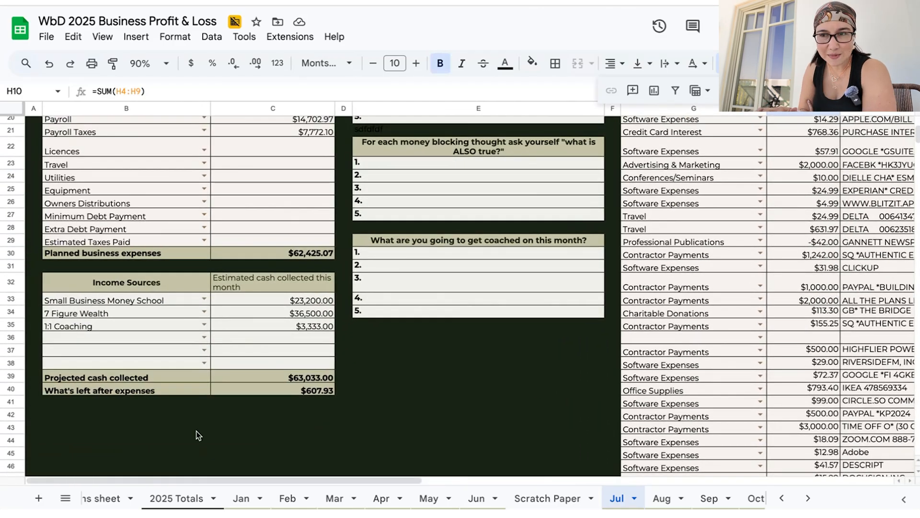
click(311, 379)
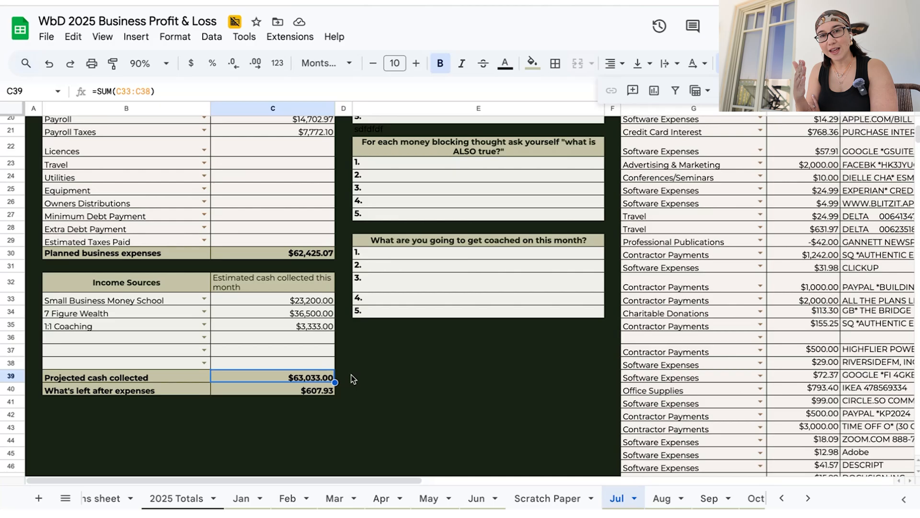
scroll(351, 379, up, 10)
scroll(351, 378, right, 3)
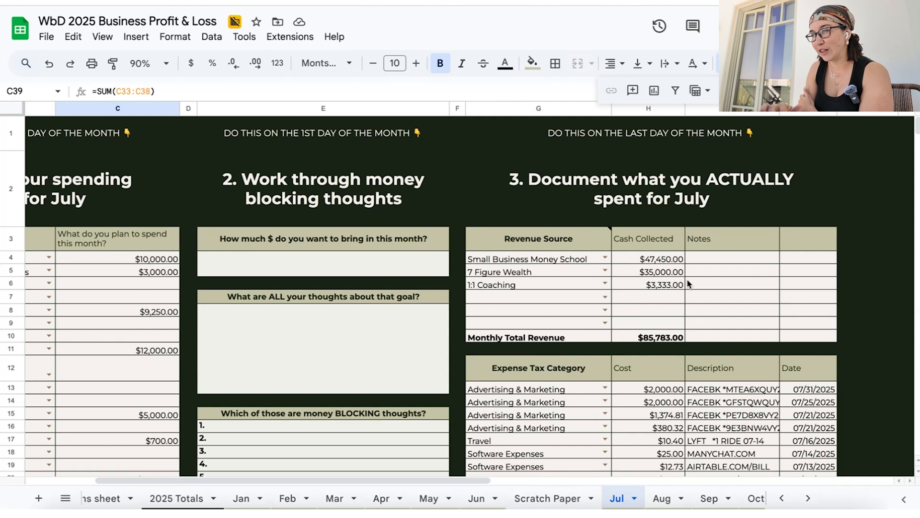
scroll(583, 439, down, 10)
scroll(583, 439, up, 5)
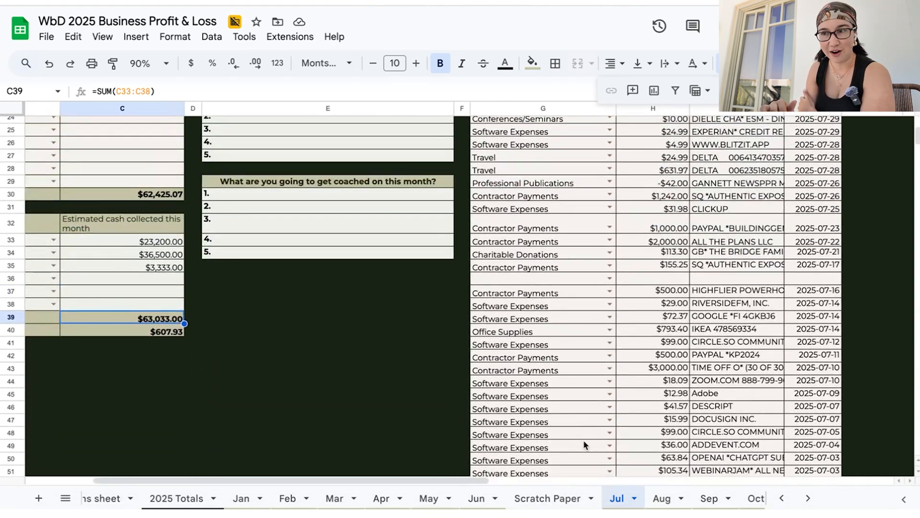
Compare July's actual Advertising & Marketing spending on the 2025 Totals sheet with the planned amount in C4 of the Jul sheet
click(199, 501)
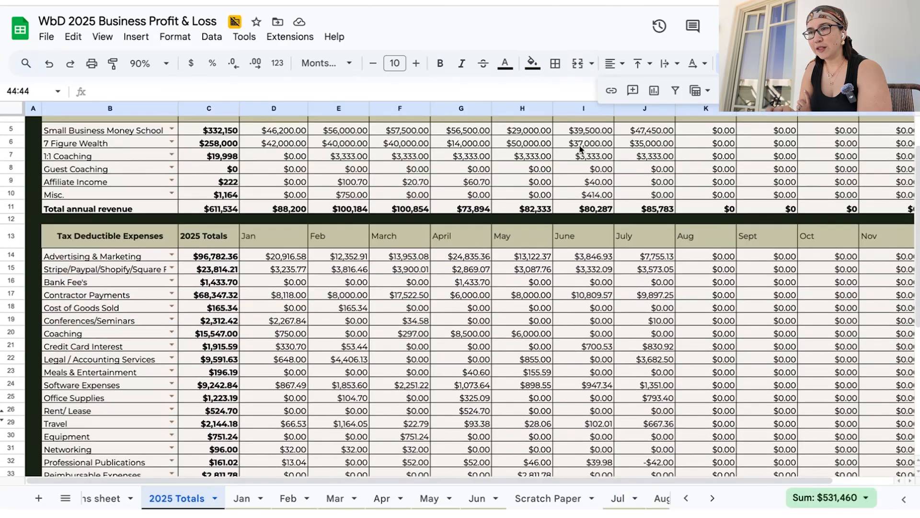
scroll(657, 236, up, 2)
scroll(657, 237, down, 3)
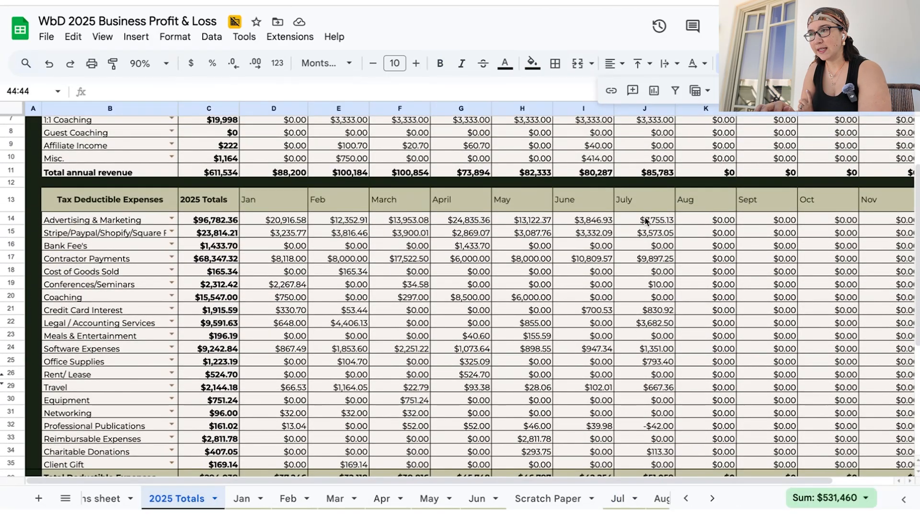
click(645, 219)
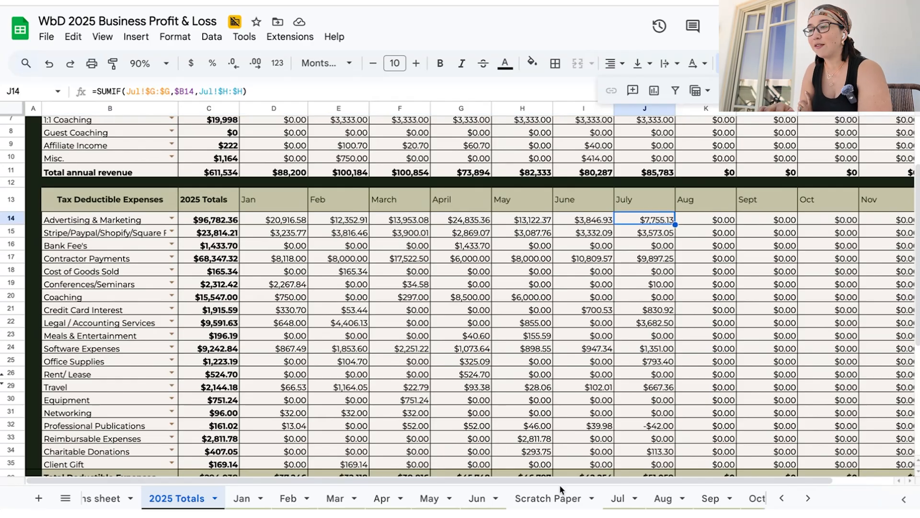
click(633, 501)
scroll(312, 236, up, 8)
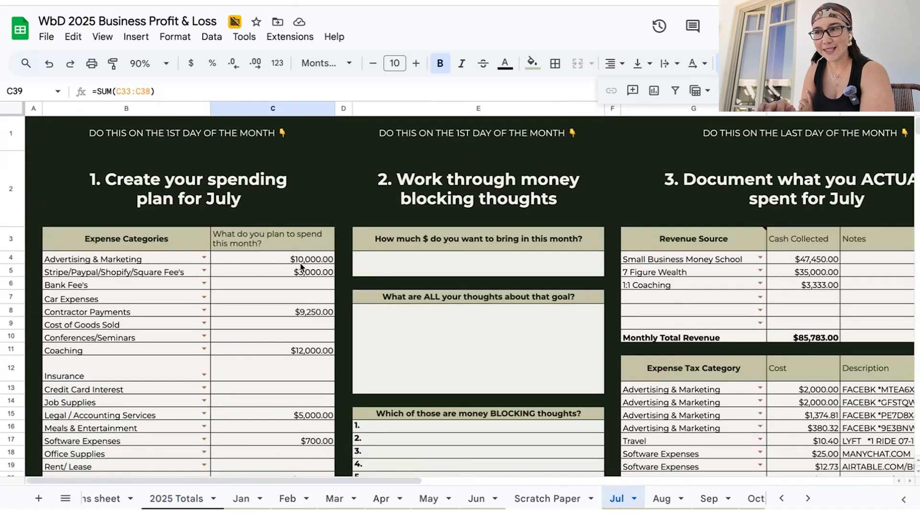
click(306, 259)
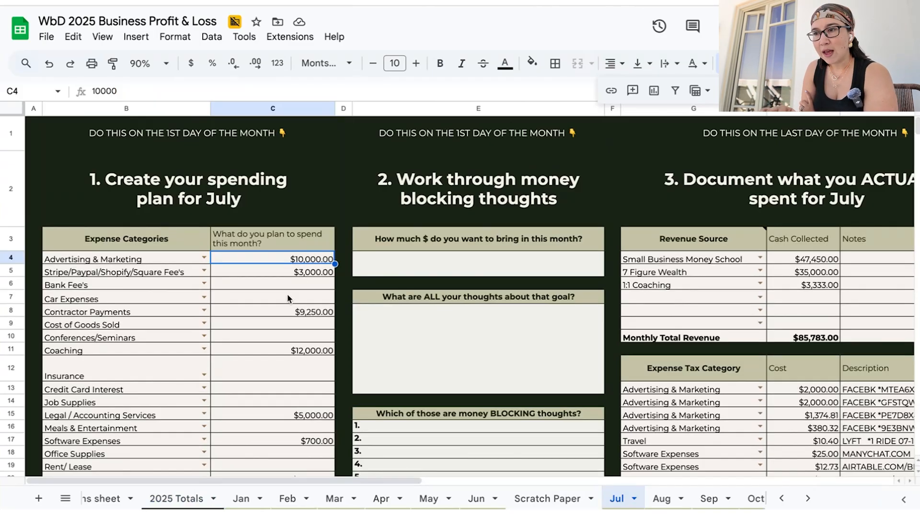
Compare the planned Stripe/Paypal/Shopify/Square fees in C5 with the actual July Stripe fees in H69
click(280, 272)
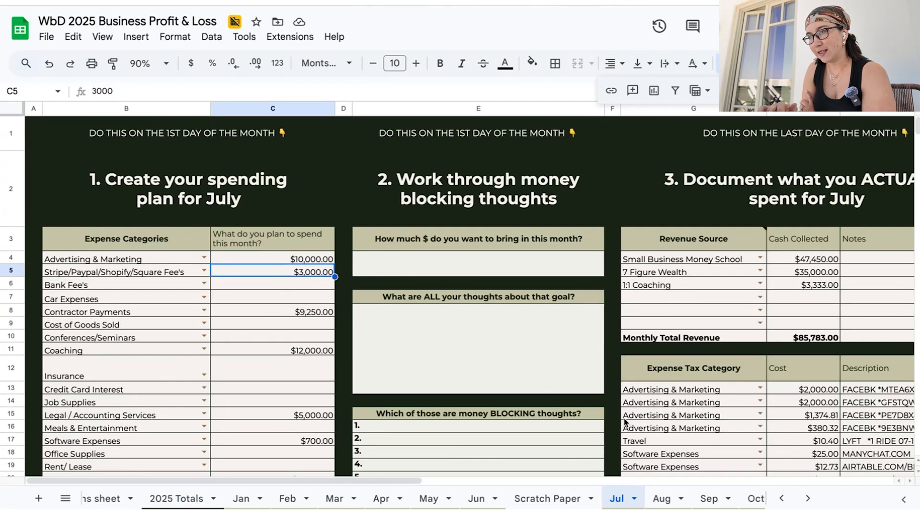
scroll(625, 421, down, 15)
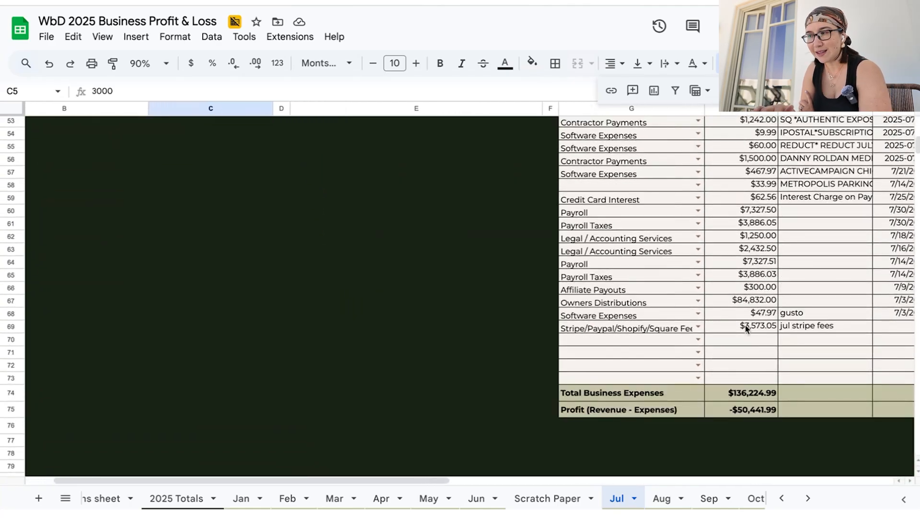
click(746, 329)
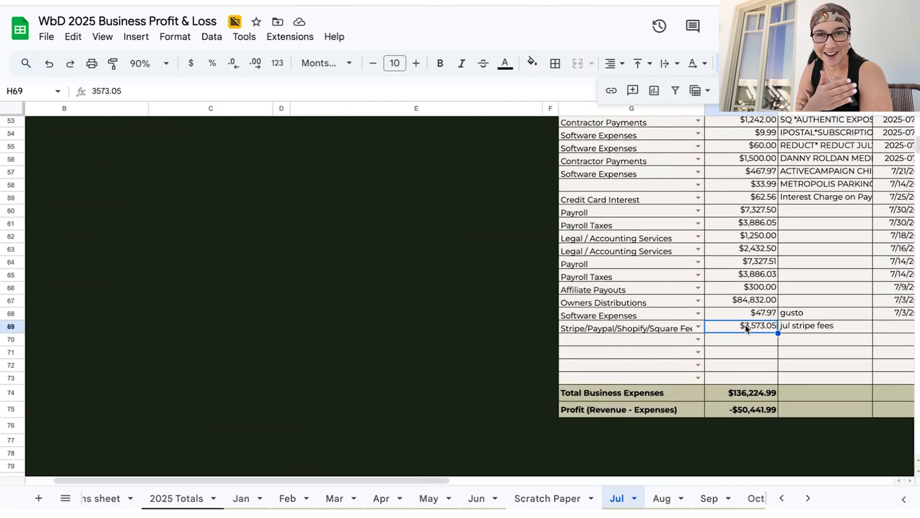
Compare the planned Contractor Payments in C8 with July's actual contractor total on the 2025 Totals sheet
scroll(595, 315, up, 15)
click(318, 314)
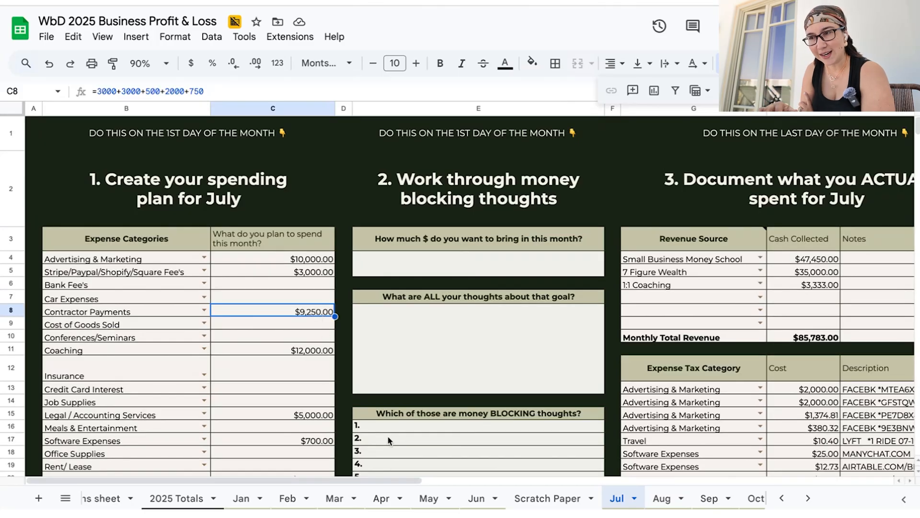
click(155, 499)
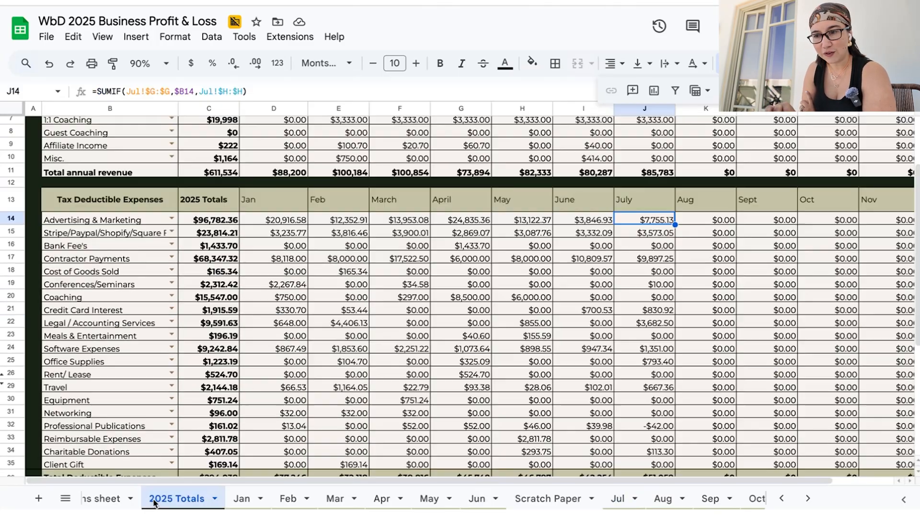
click(114, 260)
click(648, 259)
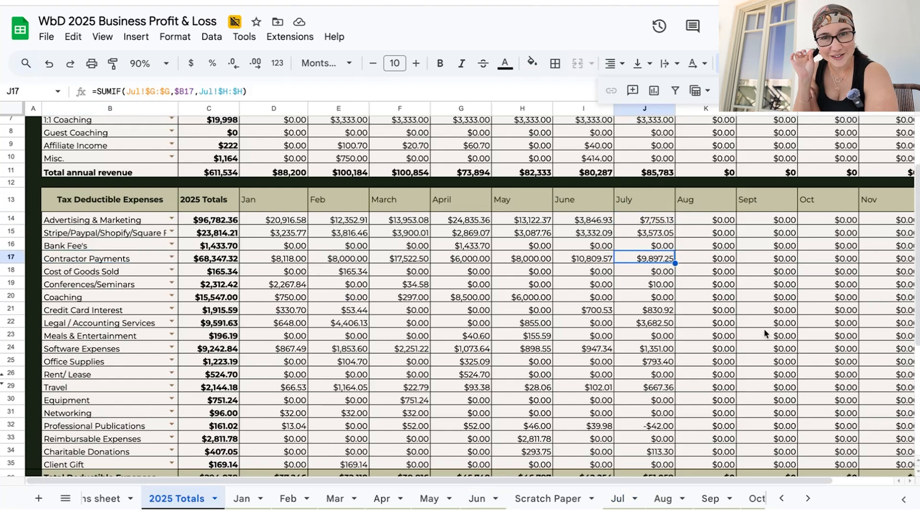
Compare the planned Coaching spending in C11 of the Jul sheet with July's actual coaching total in J20 of the 2025 Totals sheet
click(623, 498)
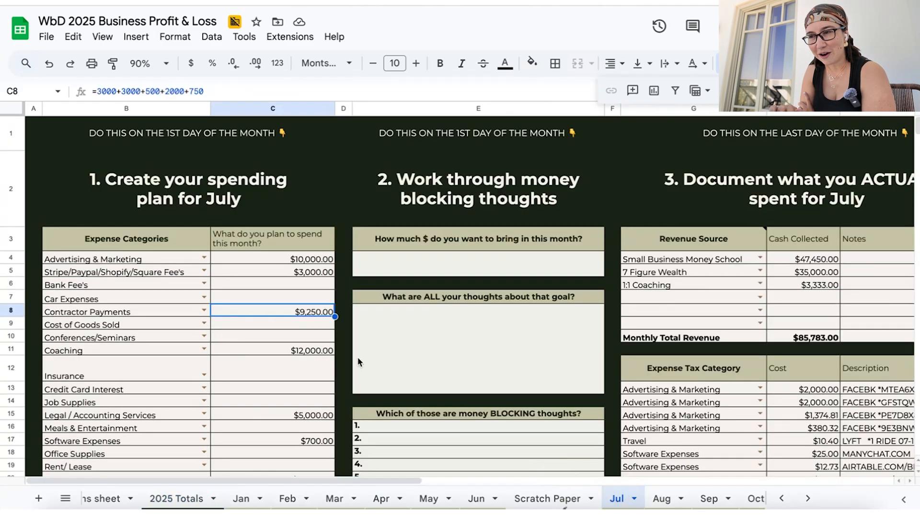
scroll(358, 357, down, 1)
click(254, 301)
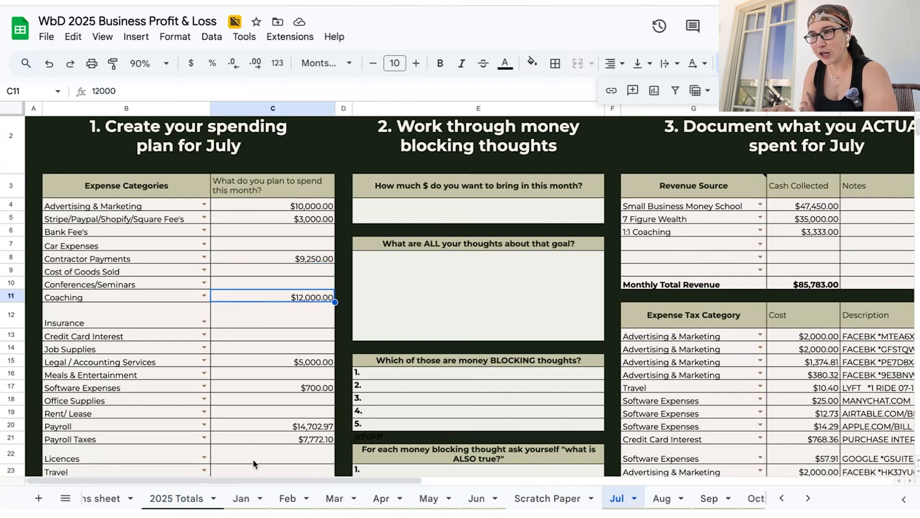
click(168, 499)
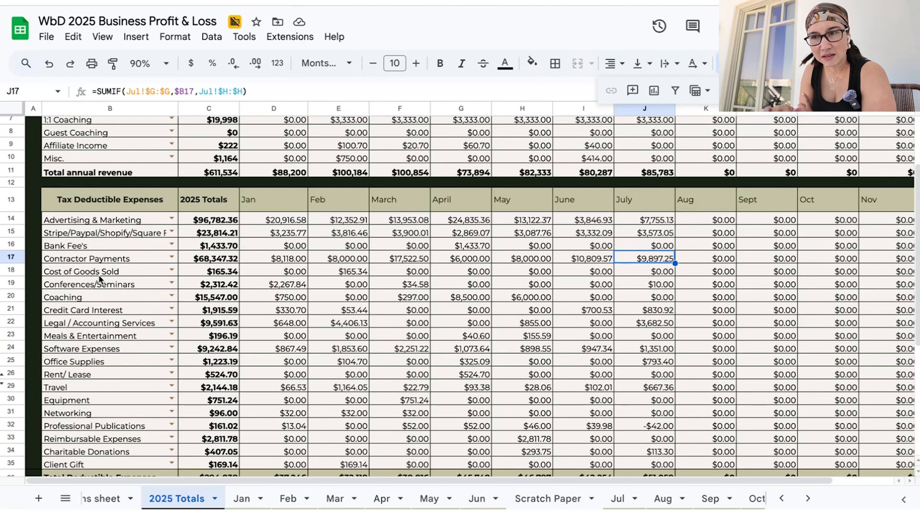
click(102, 297)
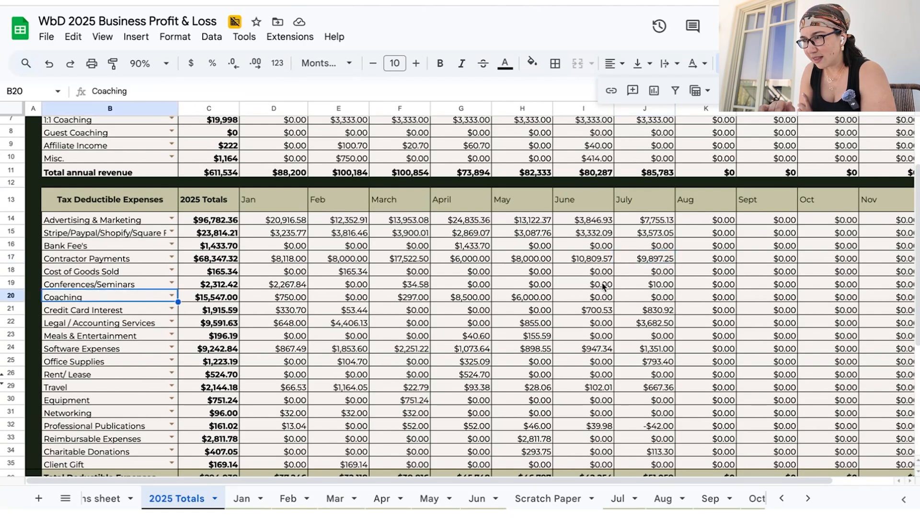
click(587, 296)
click(668, 298)
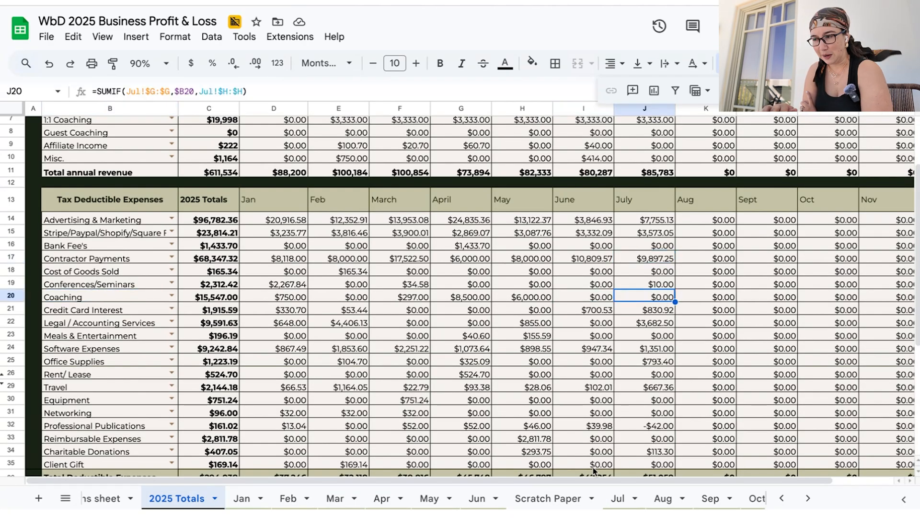
Compare the planned Legal / Accounting Services spending in C15 of the Jul sheet with July's actual total in J22 of the 2025 Totals sheet
click(618, 498)
scroll(252, 319, down, 5)
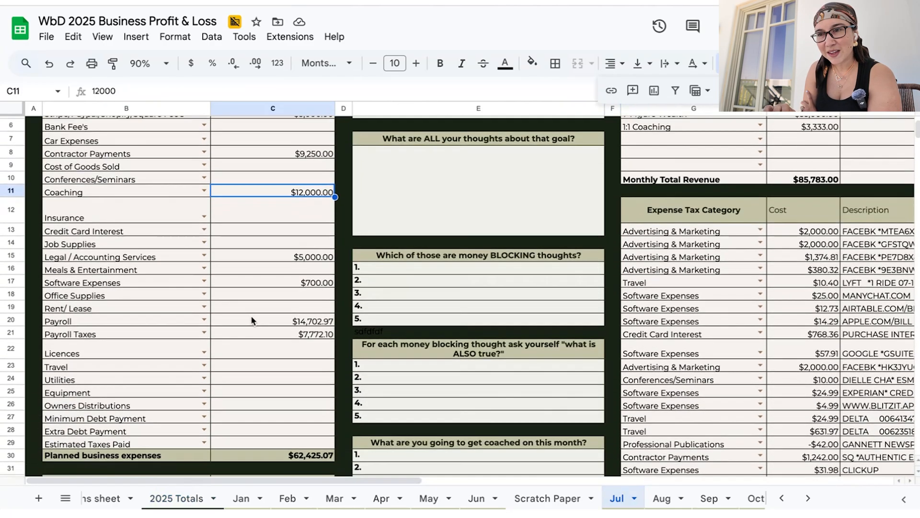
click(274, 255)
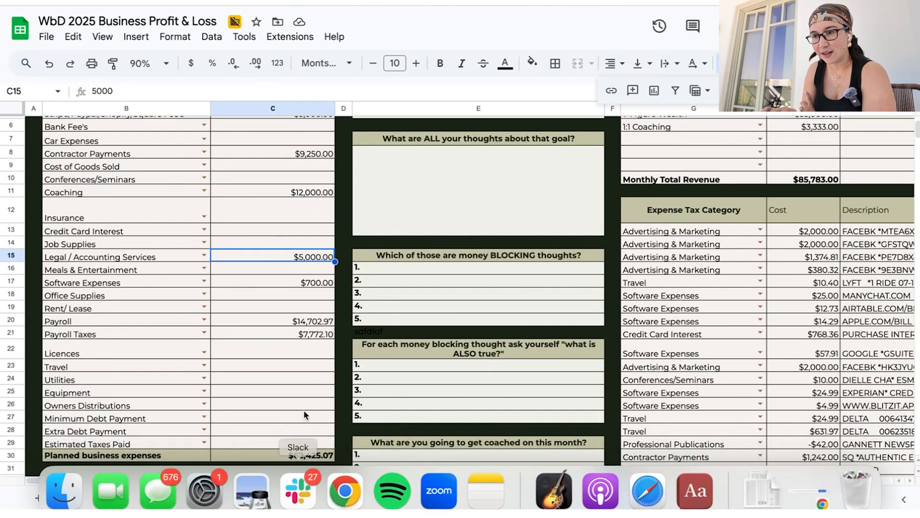
click(193, 494)
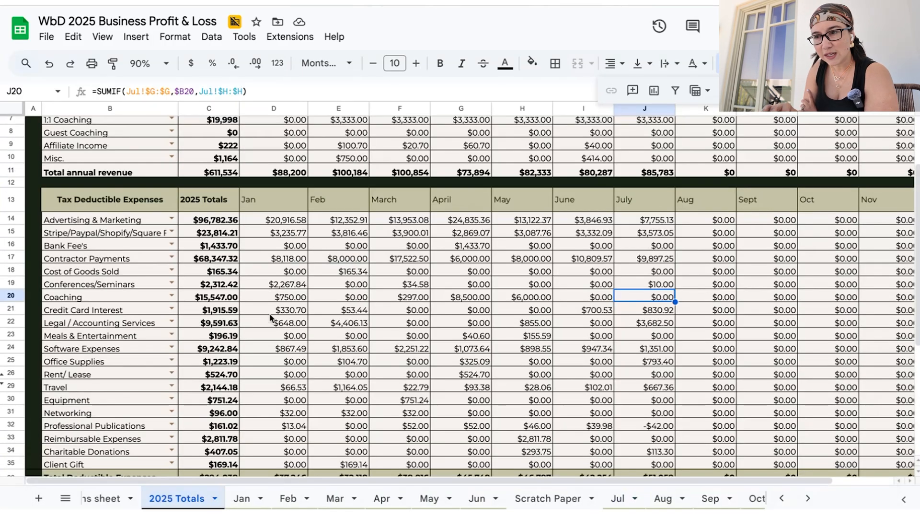
click(641, 326)
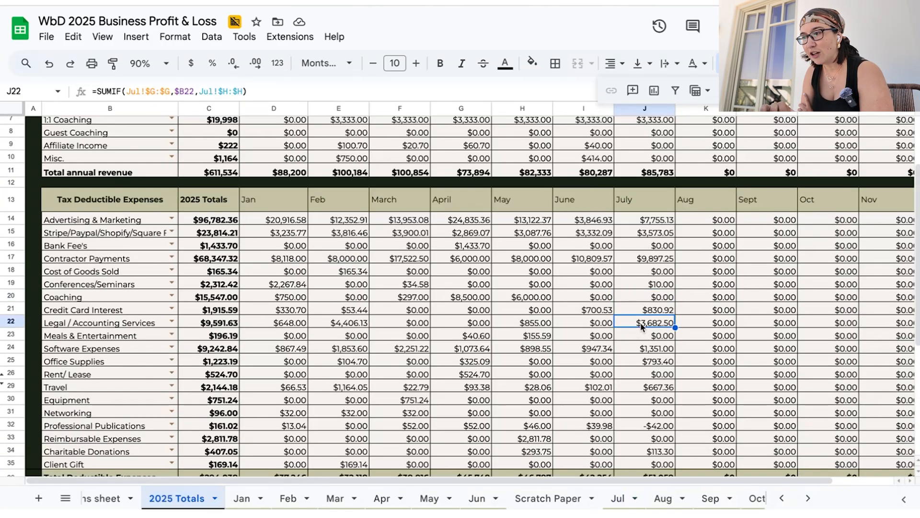
Review July's Total Deductible Expenses, Gross Profit and Gross Profitability in J36 to J38 of the 2025 Totals sheet
scroll(642, 326, down, 5)
click(645, 363)
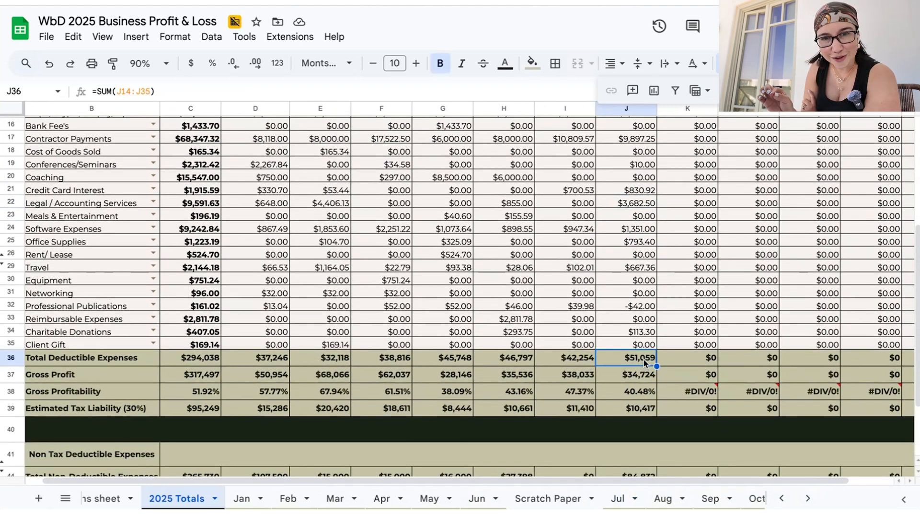
scroll(645, 363, up, 2)
scroll(643, 359, down, 3)
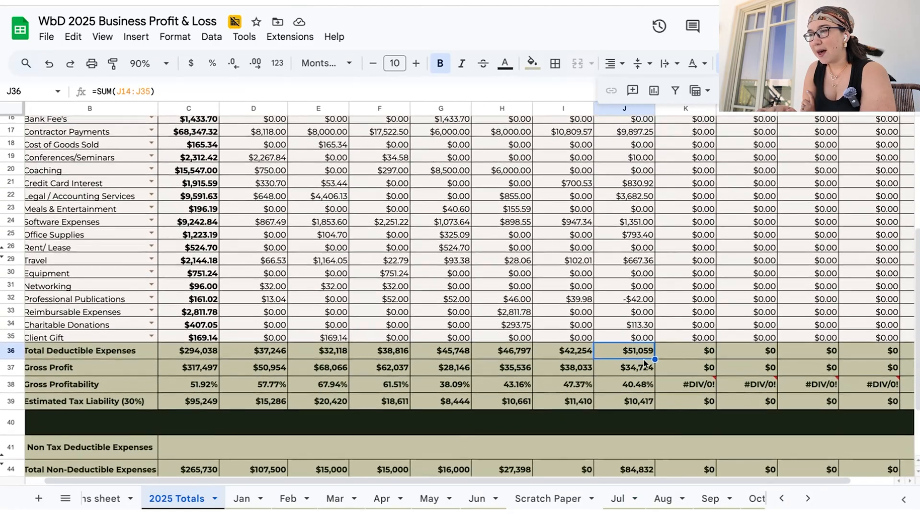
click(641, 369)
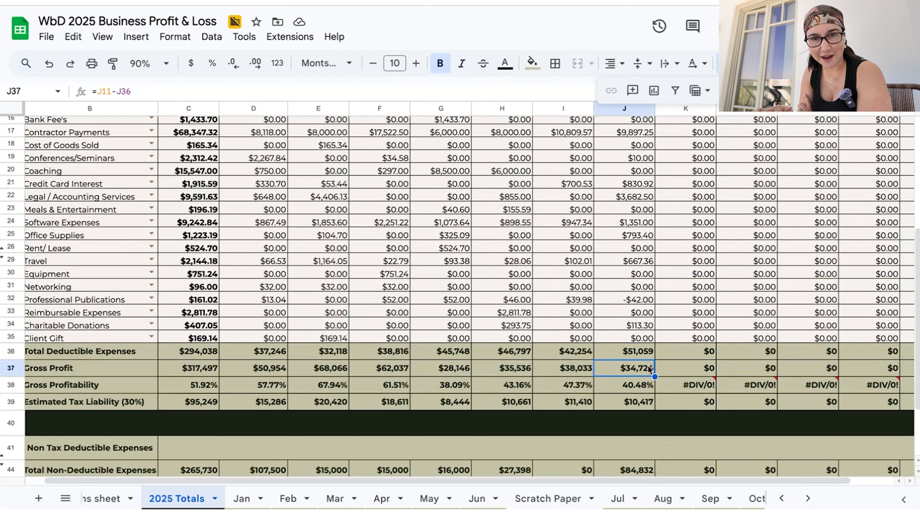
click(648, 390)
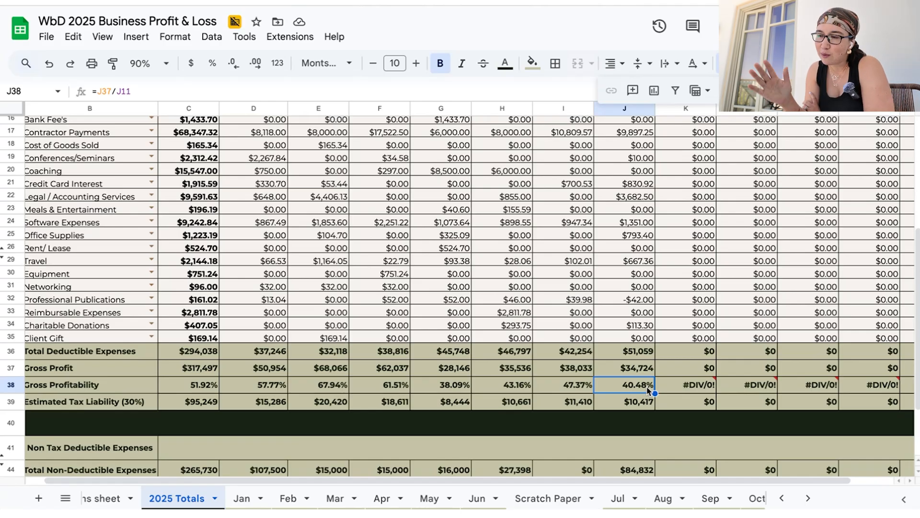
Check July's Estimated Tax Liability (30%) in J39 against the 2025 total in C39
click(648, 406)
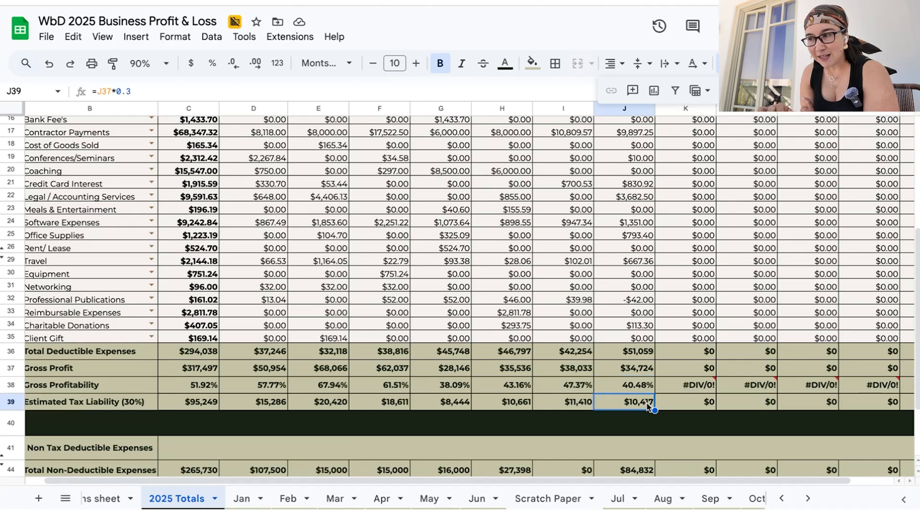
scroll(648, 405, down, 2)
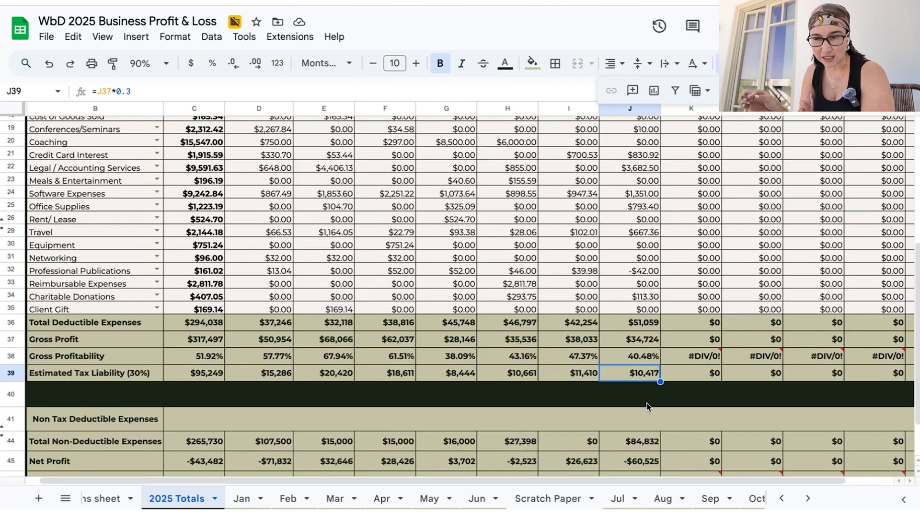
click(202, 377)
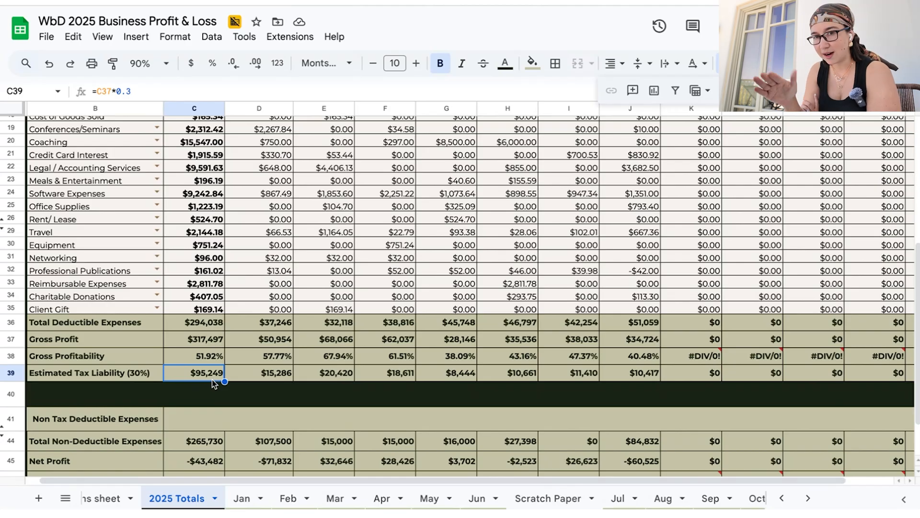
click(652, 375)
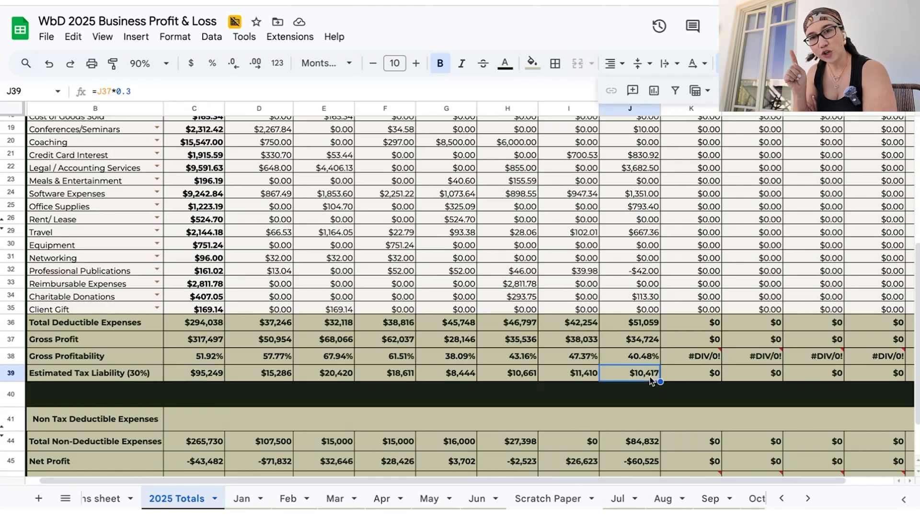